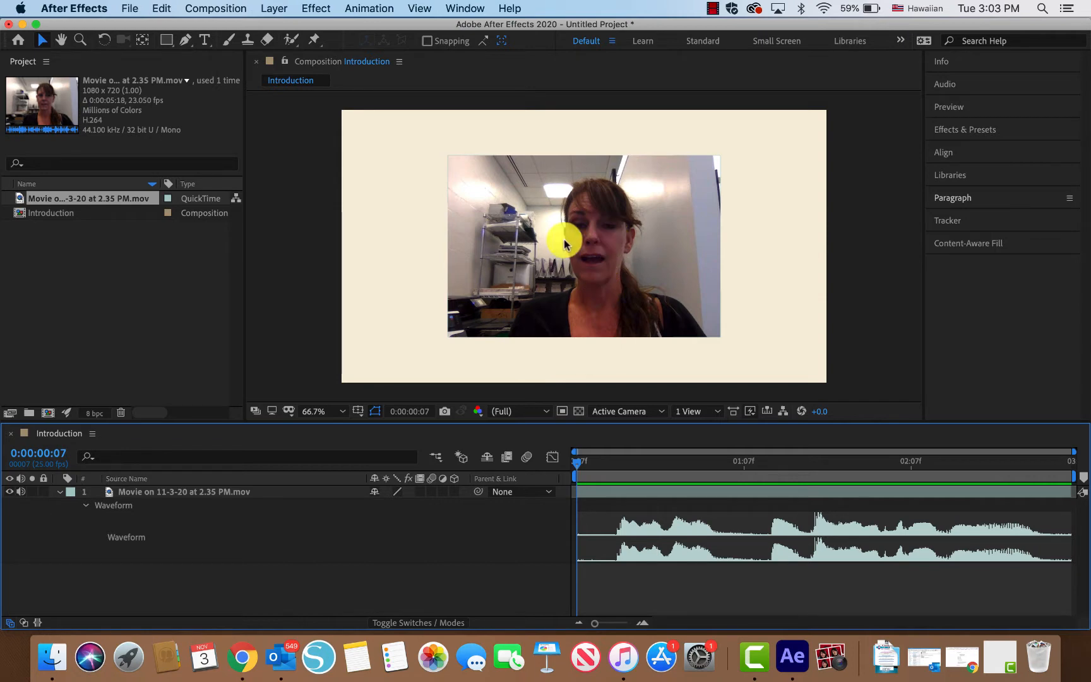
Hide the video of the movie layer in the Introduction composition and activate the Horizontal Type tool
{"action": "left_click", "coordinate": [9, 492]}
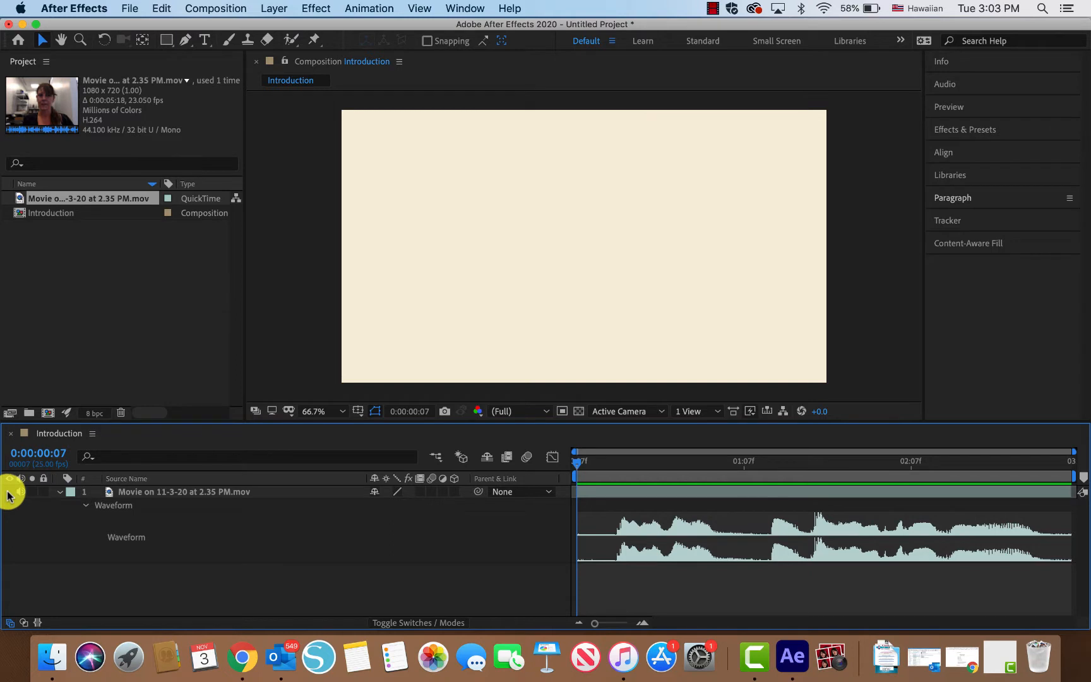
{"action": "left_click", "coordinate": [9, 492]}
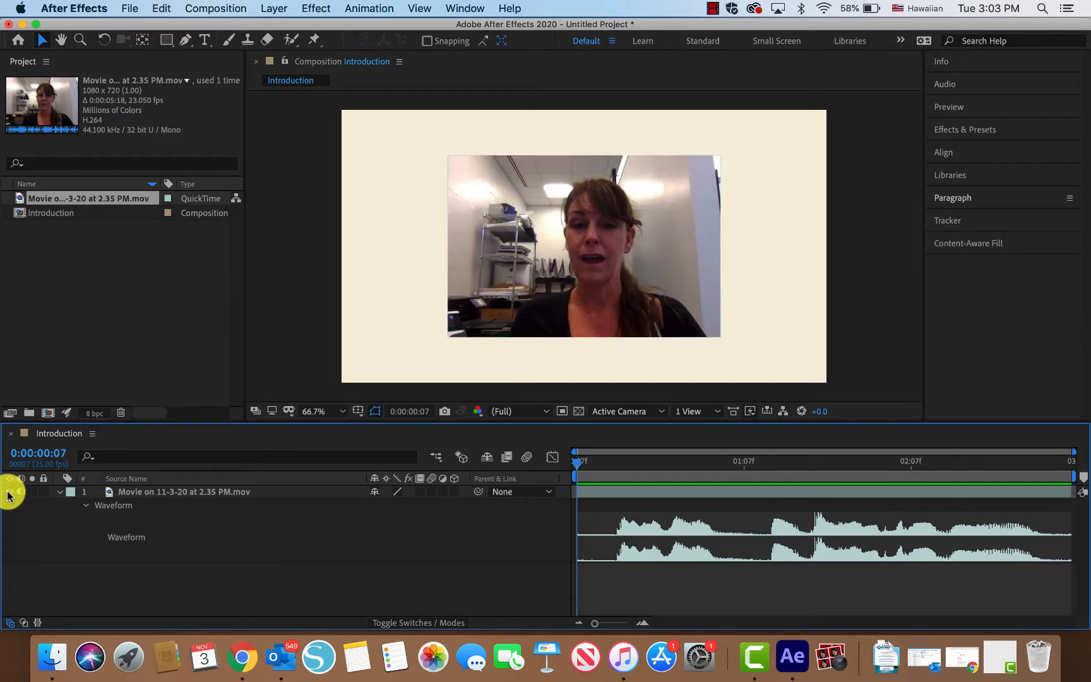
{"action": "left_click", "coordinate": [9, 492]}
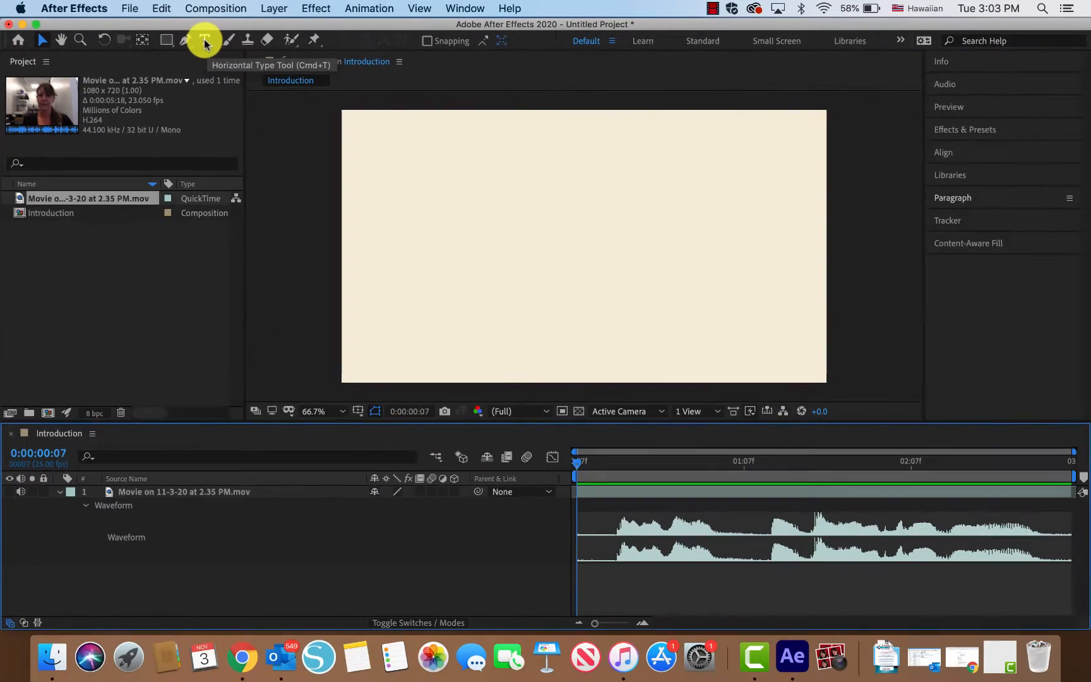
{"action": "left_click", "coordinate": [242, 48]}
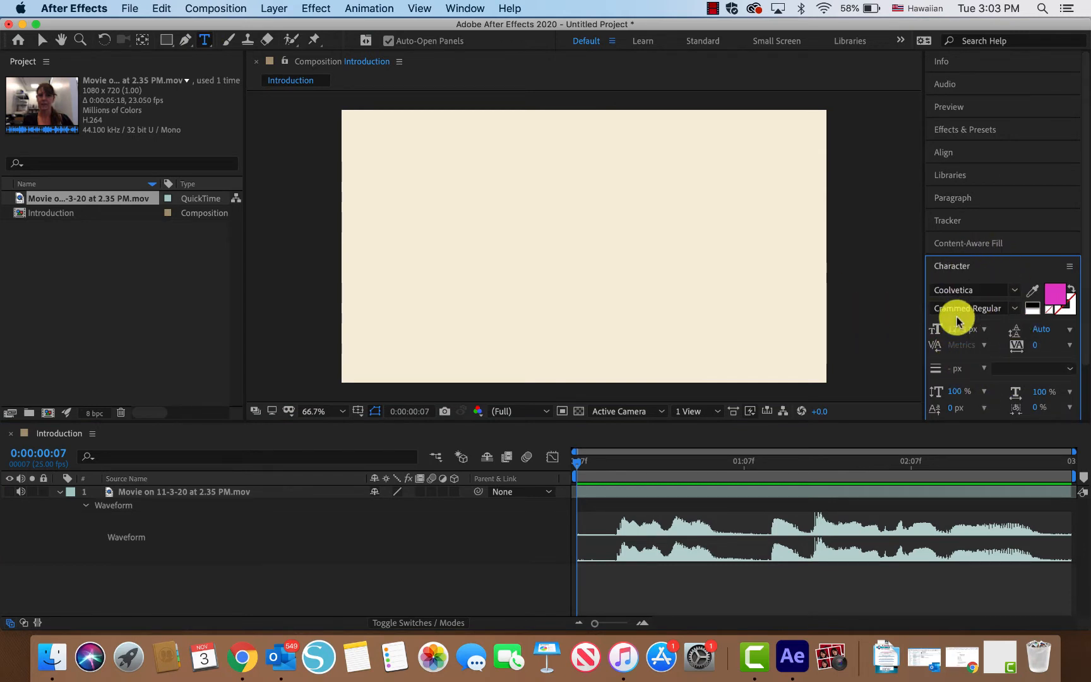
{"action": "left_click", "coordinate": [510, 8]}
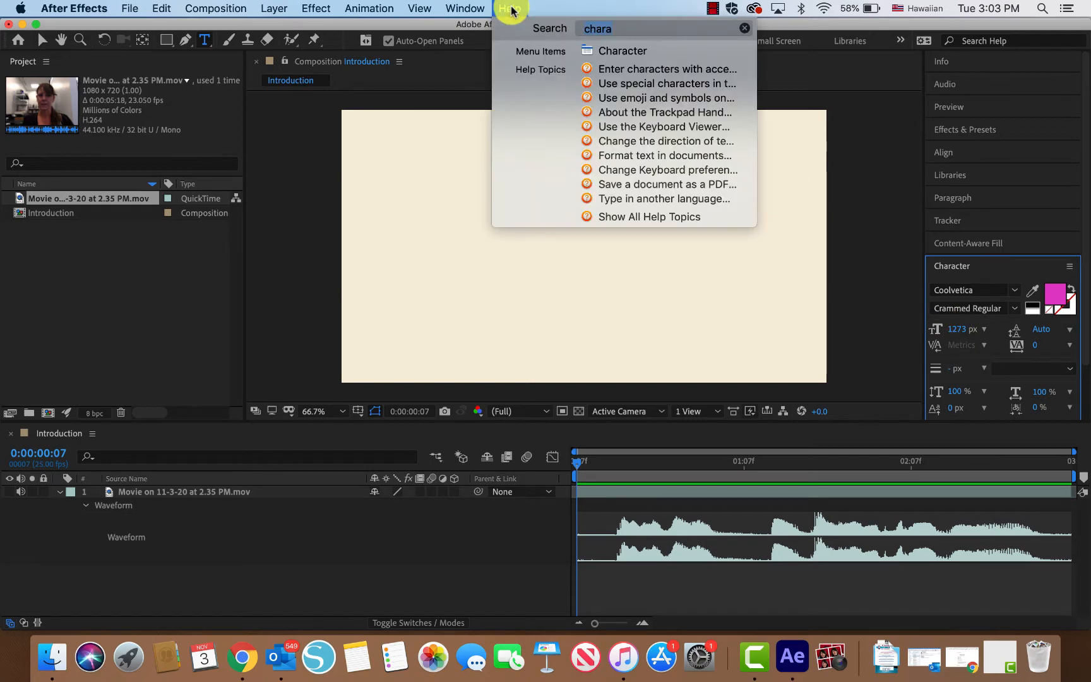
{"action": "mouse_move", "coordinate": [578, 49]}
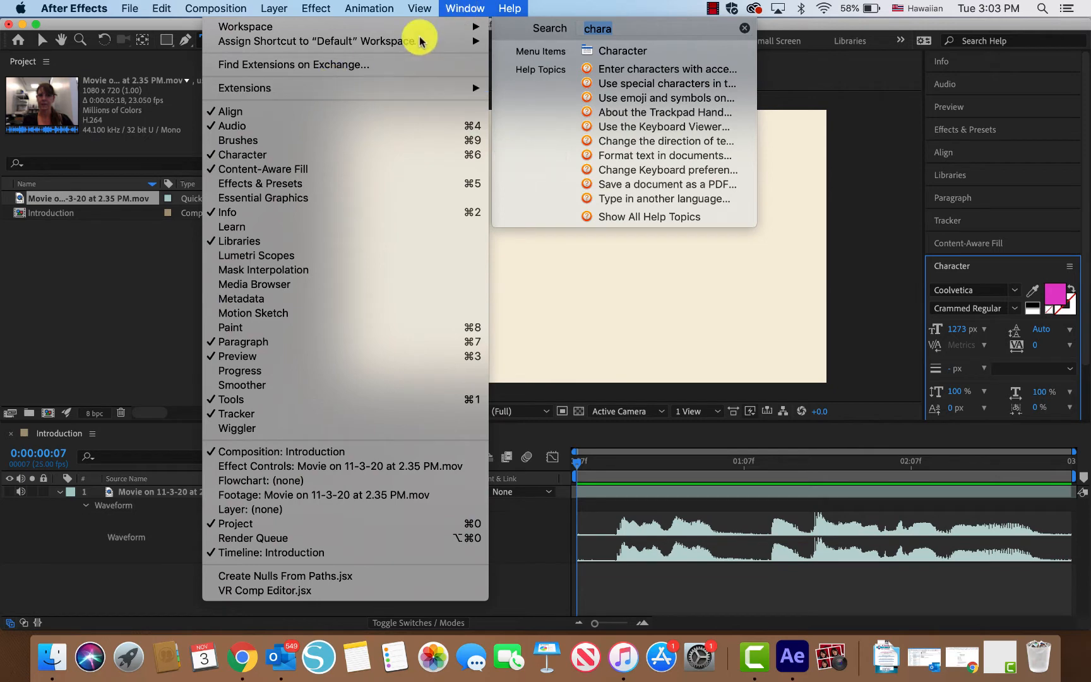
{"action": "left_click", "coordinate": [508, 9]}
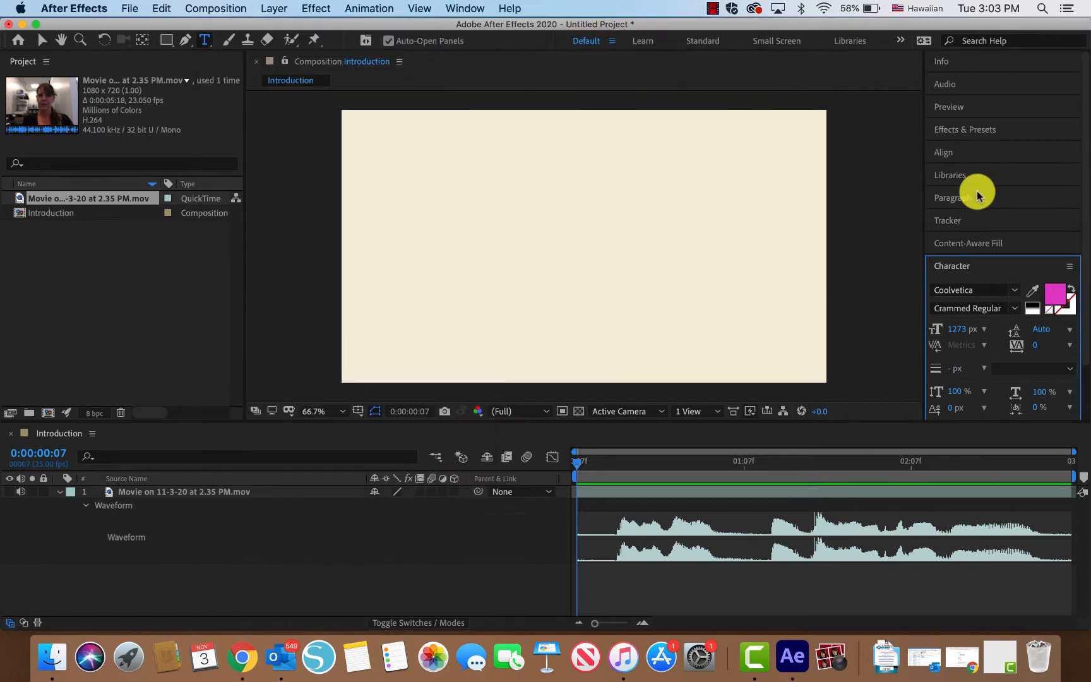
Set the text font to HawnHele and turn on All Caps
{"action": "left_click", "coordinate": [1015, 292]}
{"action": "scroll", "coordinate": [913, 480], "scroll_direction": "down", "scroll_amount": 10}
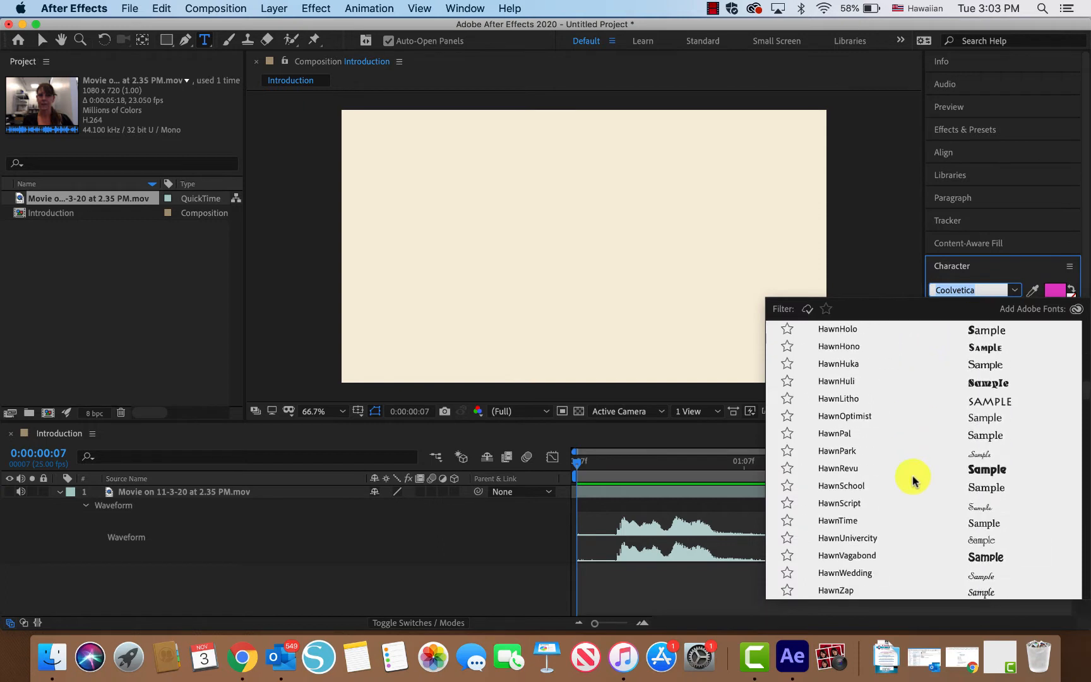
{"action": "scroll", "coordinate": [913, 480], "scroll_direction": "down", "scroll_amount": 2}
{"action": "scroll", "coordinate": [913, 480], "scroll_direction": "up", "scroll_amount": 8}
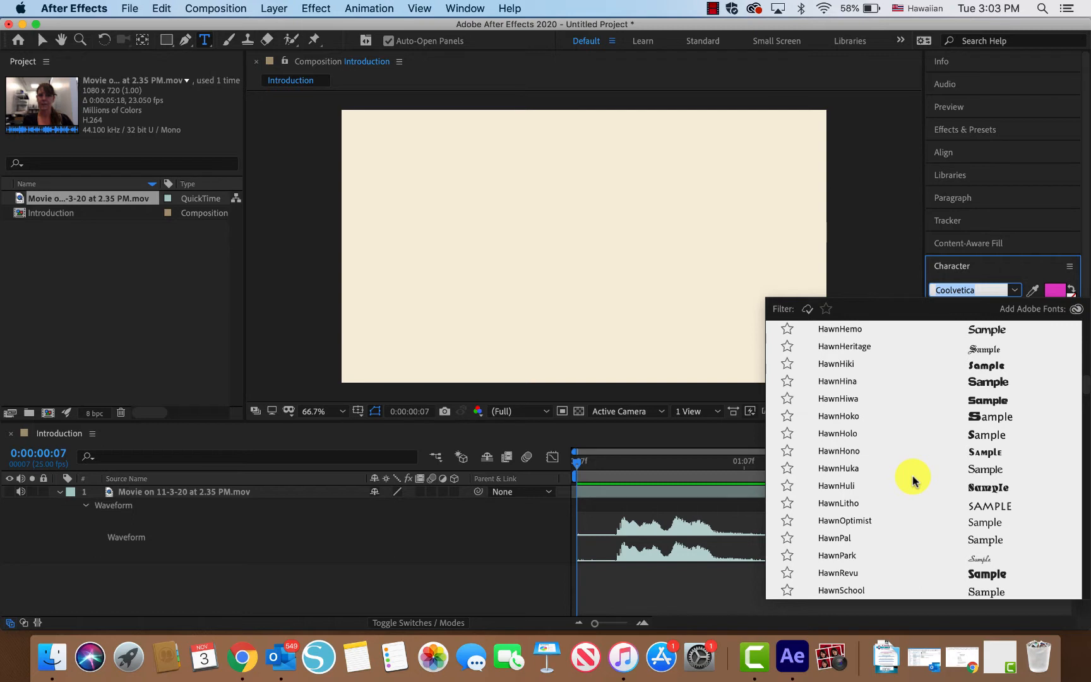
{"action": "scroll", "coordinate": [913, 481], "scroll_direction": "up", "scroll_amount": 7}
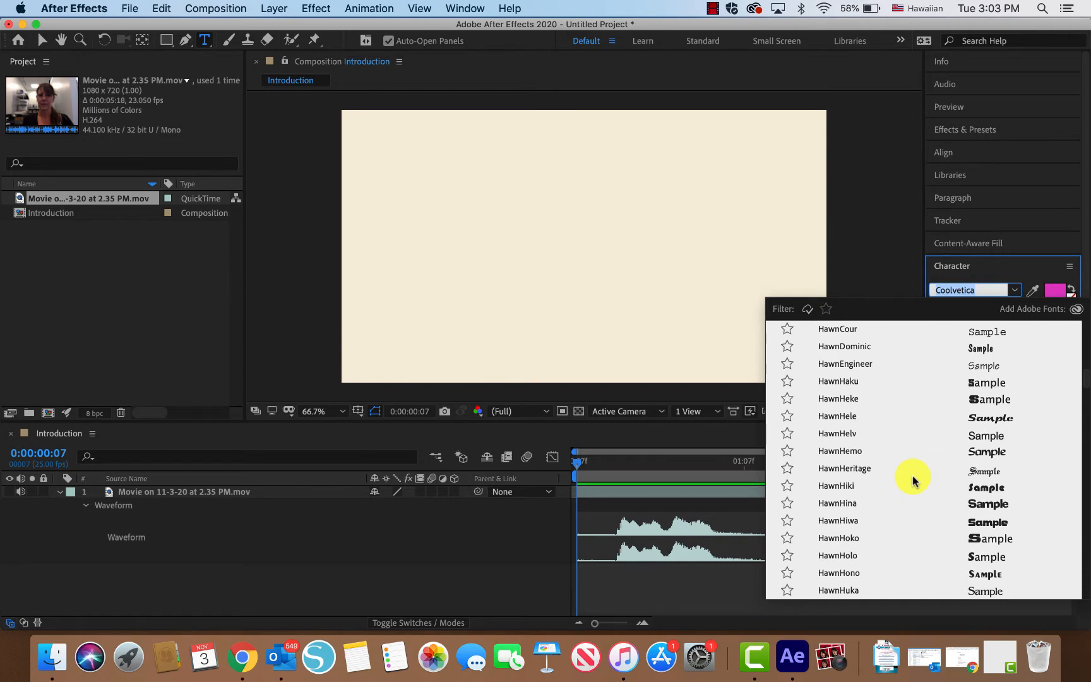
{"action": "left_click", "coordinate": [841, 416]}
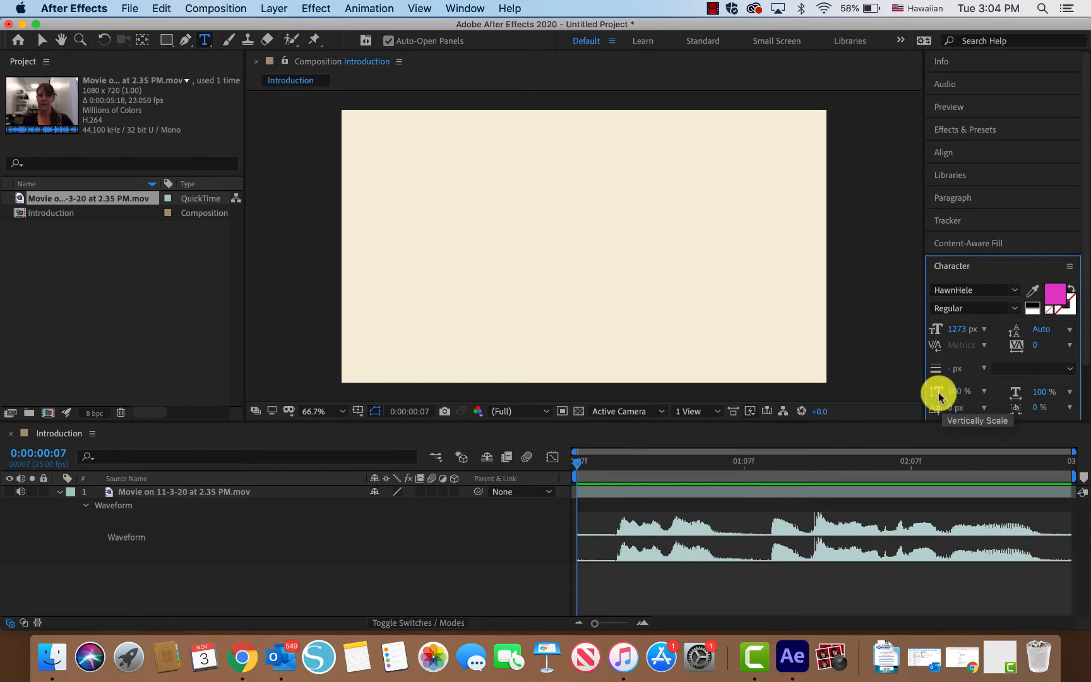
{"action": "scroll", "coordinate": [975, 374], "scroll_direction": "down", "scroll_amount": 3}
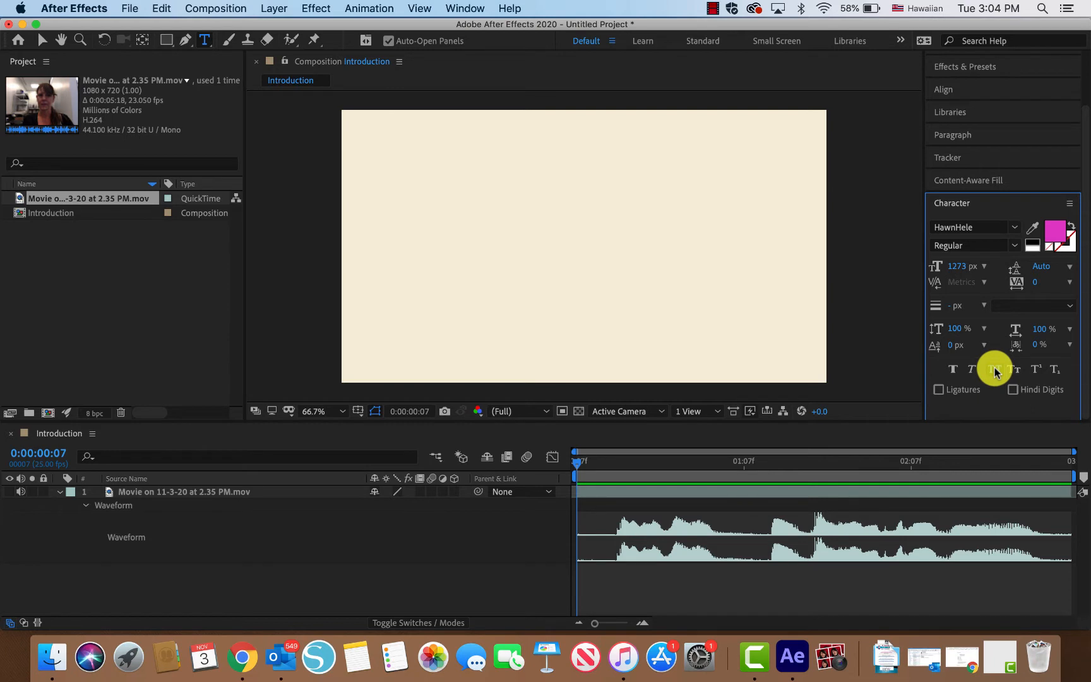
{"action": "left_click", "coordinate": [994, 369]}
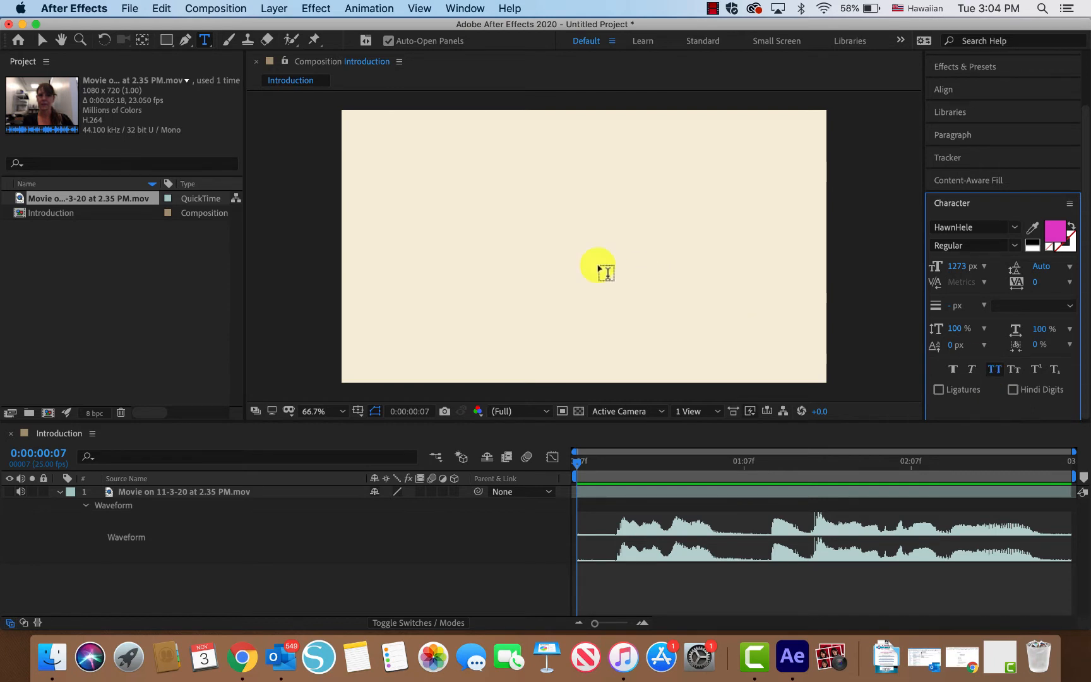
Add a text layer reading "Aloha" starting in the upper-left area of the composition
{"action": "left_click", "coordinate": [404, 189]}
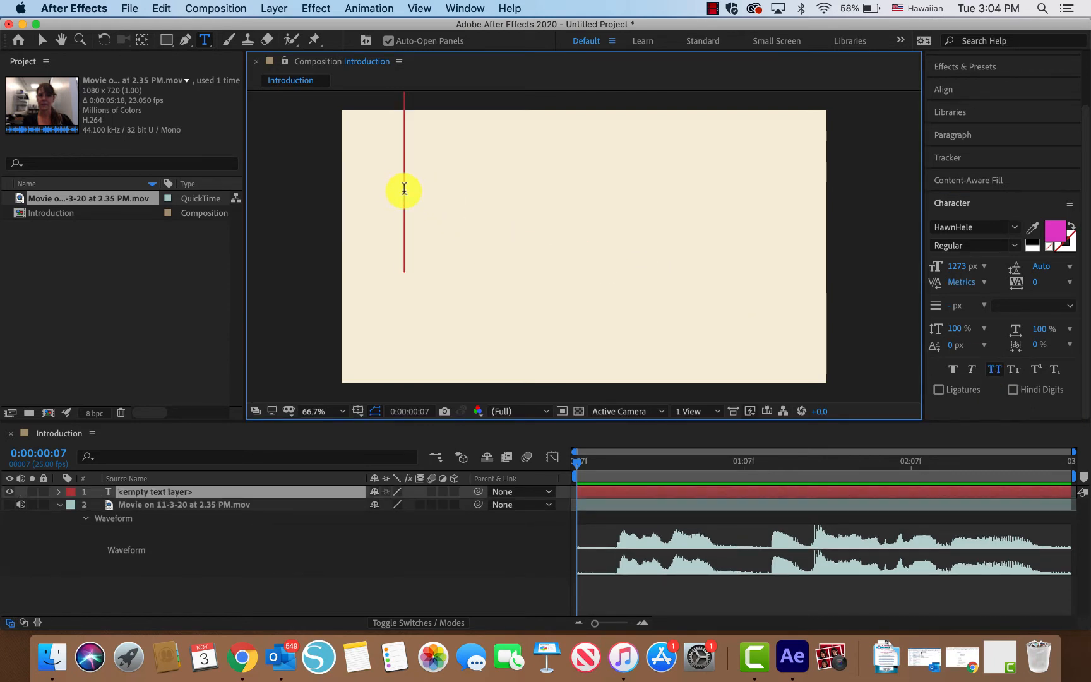
{"action": "type", "text": "Alo"}
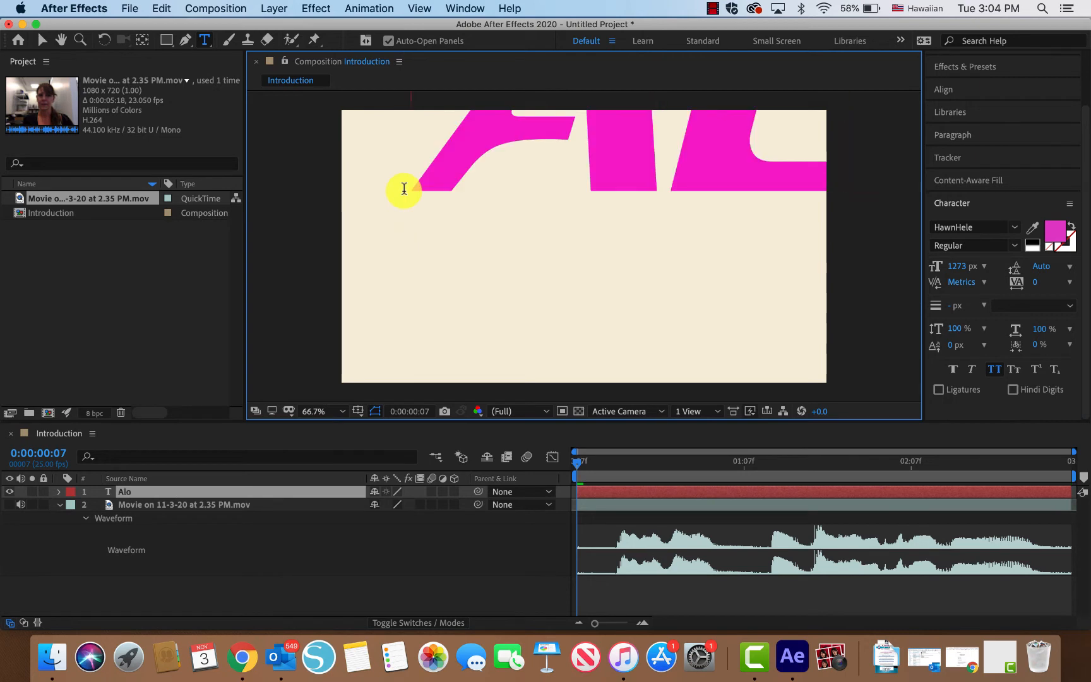
{"action": "type", "text": "ha"}
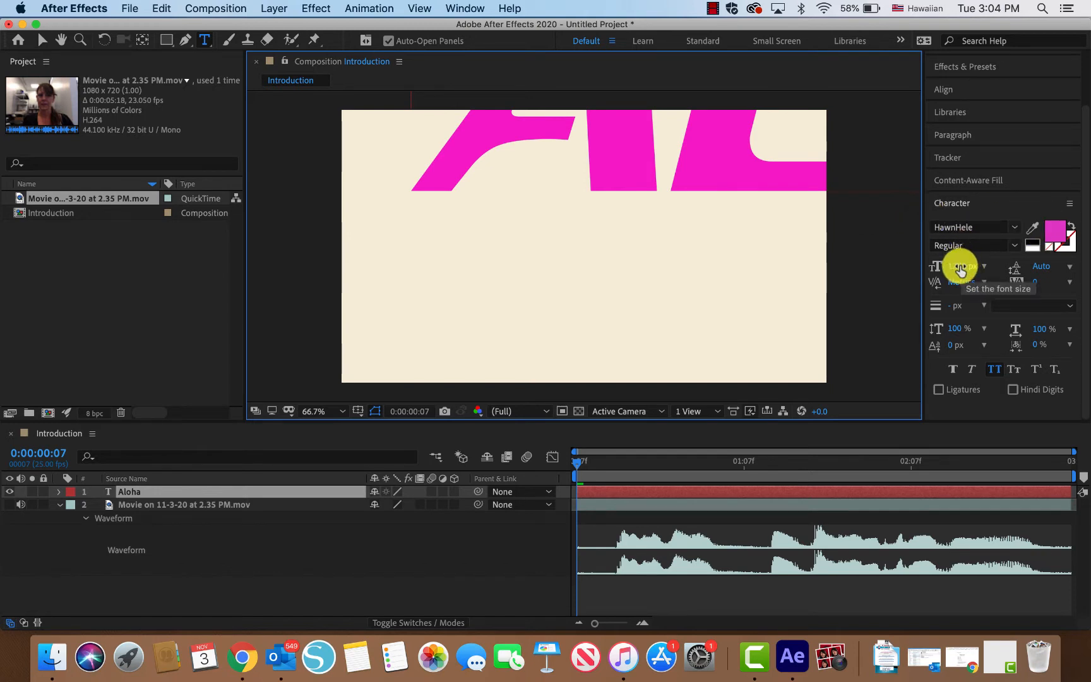
Switch to the Selection tool and move the oversized Aloha text down and left in the composition frame
{"action": "left_click", "coordinate": [957, 266]}
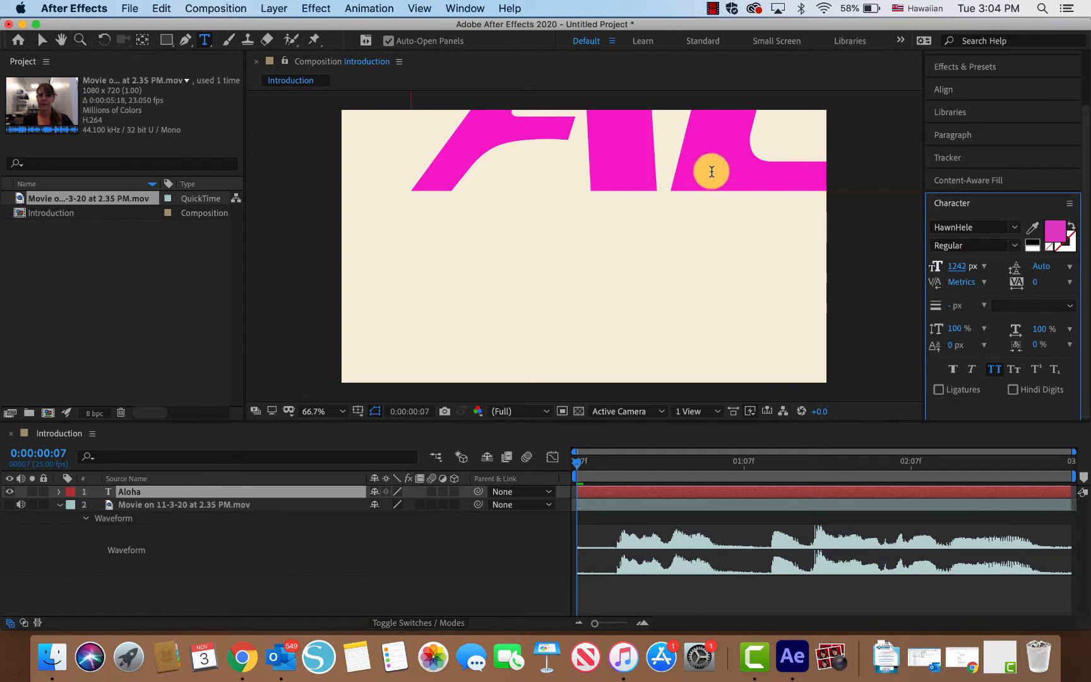
{"action": "left_click", "coordinate": [42, 40]}
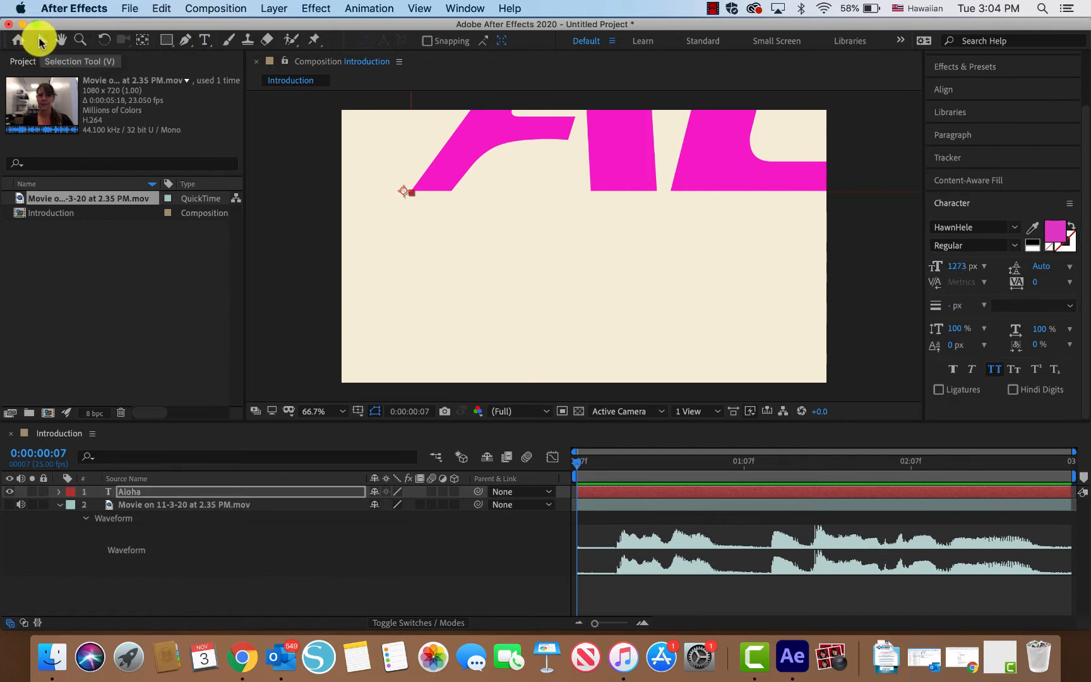
{"action": "left_click_drag", "start_coordinate": [464, 145], "coordinate": [412, 225]}
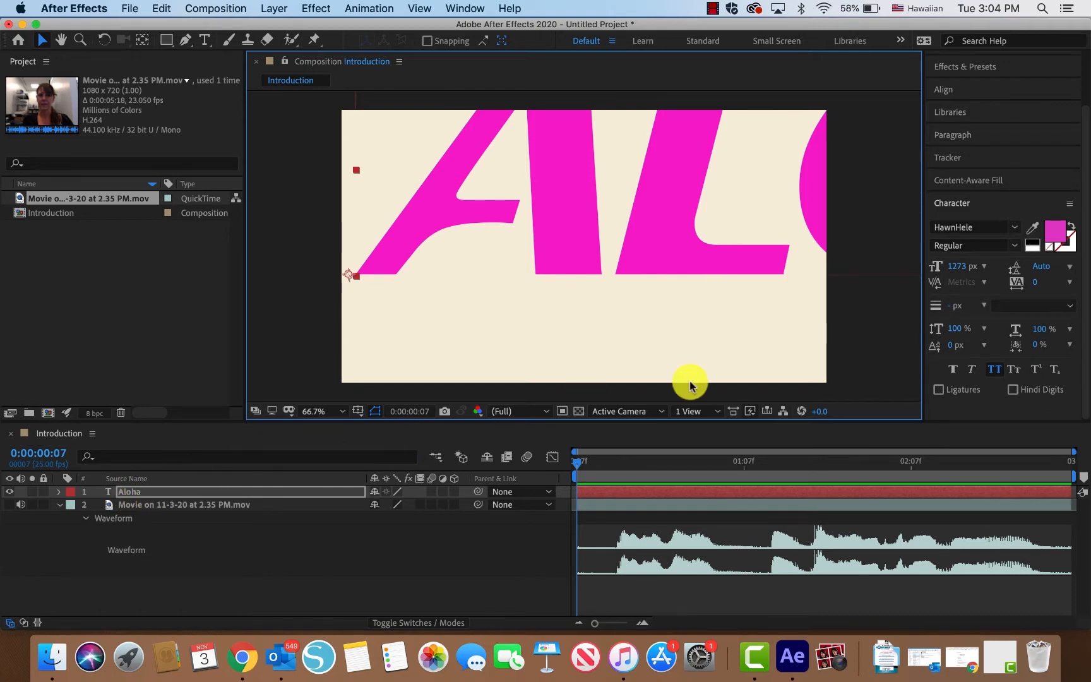
Set the Aloha text's font size to 300 px and move the word to the upper centre of the composition
{"action": "left_click", "coordinate": [593, 496]}
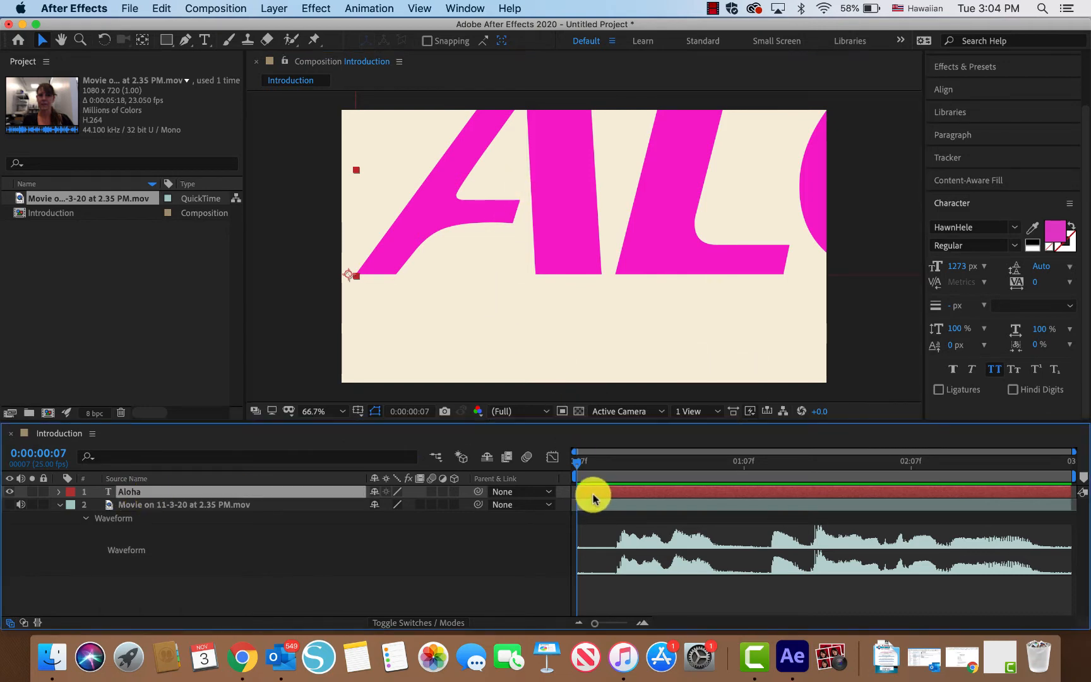
{"action": "left_click", "coordinate": [957, 266]}
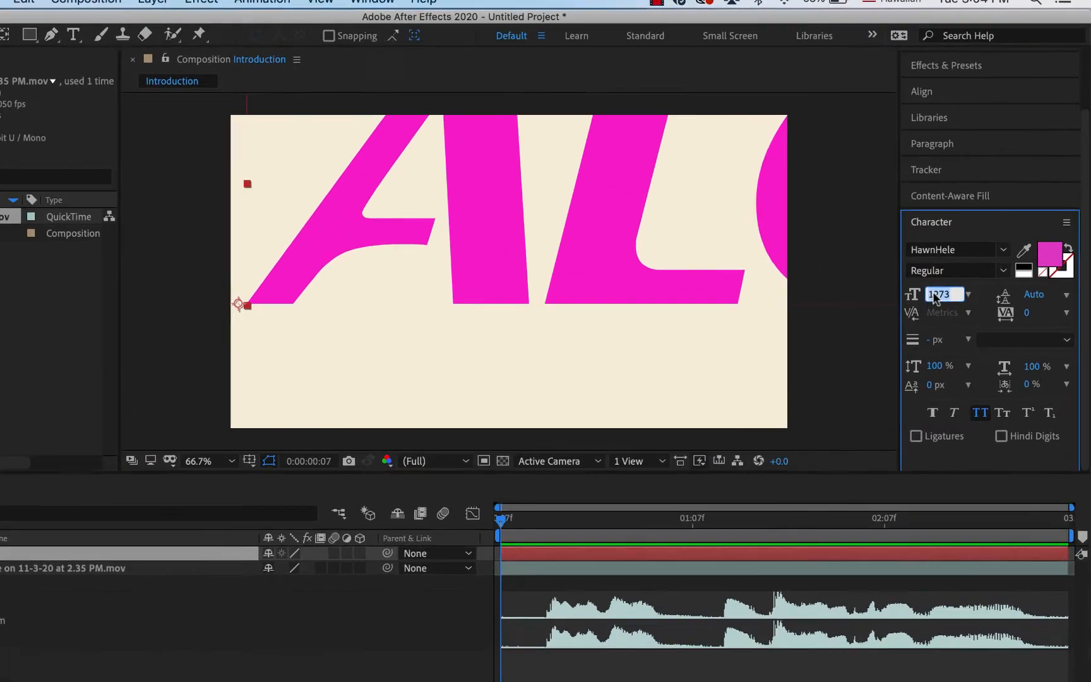
{"action": "type", "text": "500"}
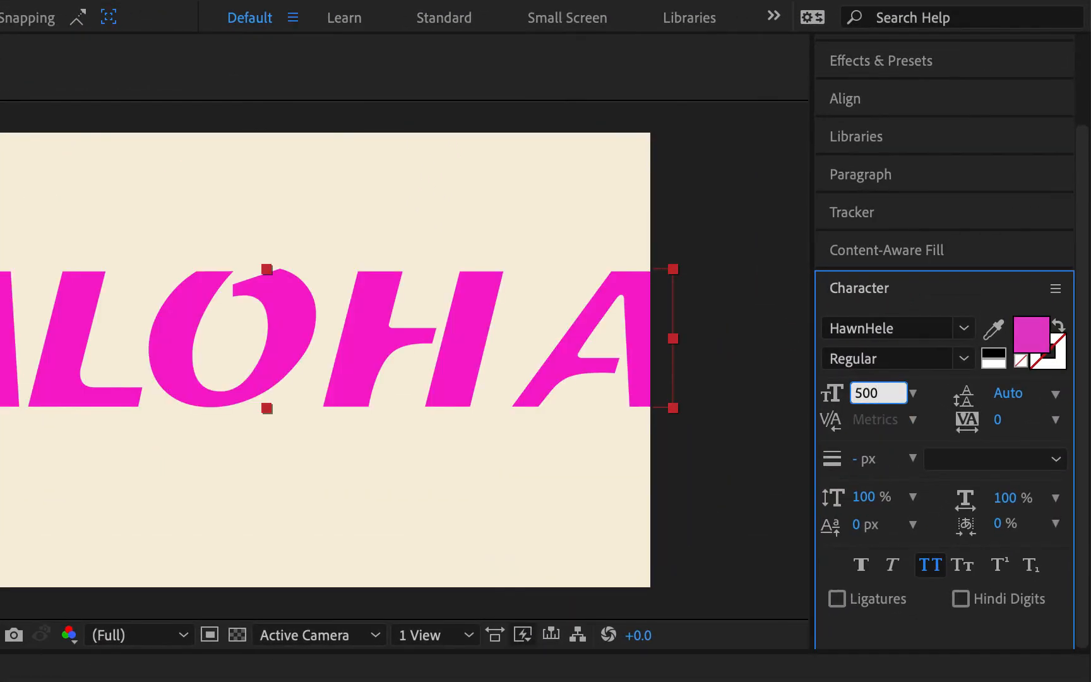
{"action": "key", "text": "BackSpace"}
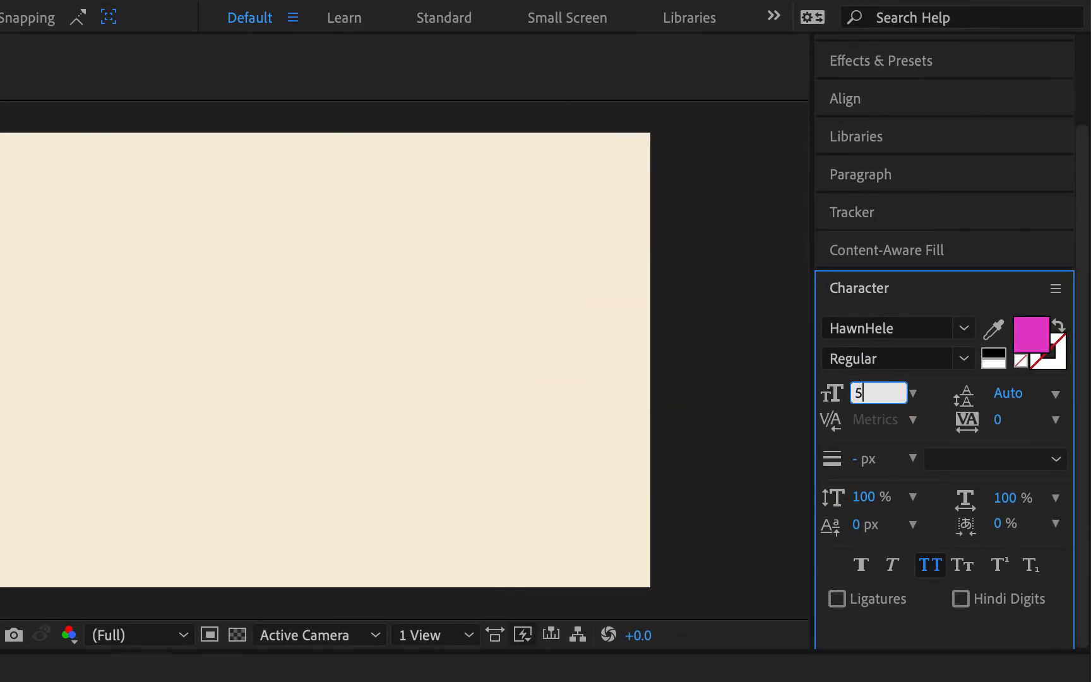
{"action": "type", "text": "300"}
{"action": "key", "text": "Return"}
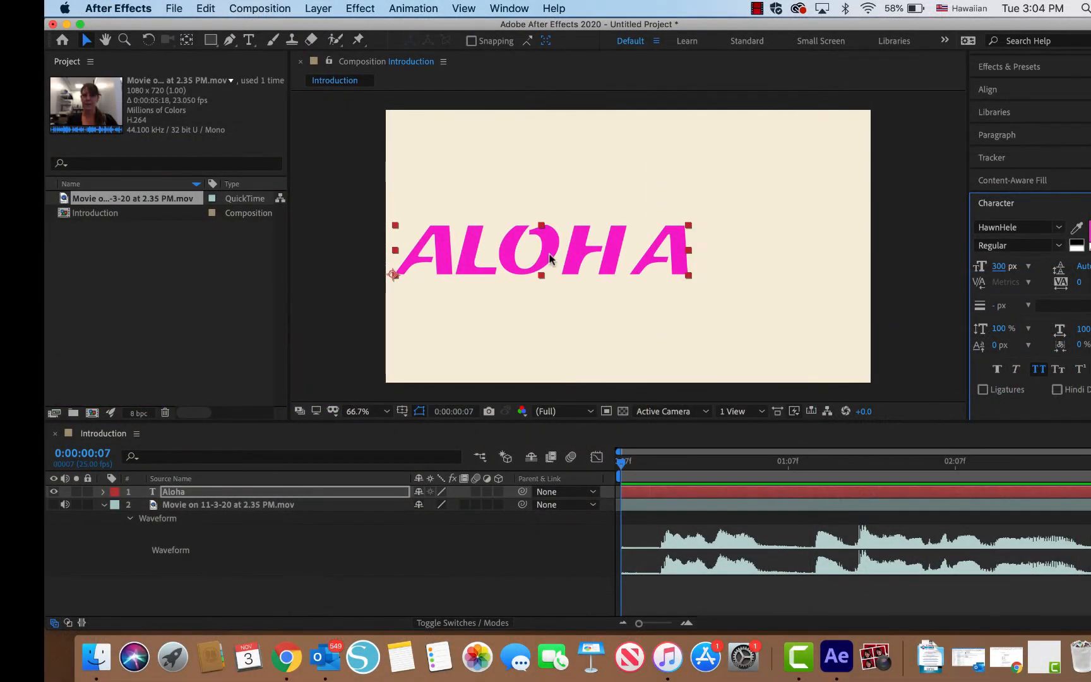
{"action": "left_click_drag", "start_coordinate": [551, 254], "coordinate": [616, 185]}
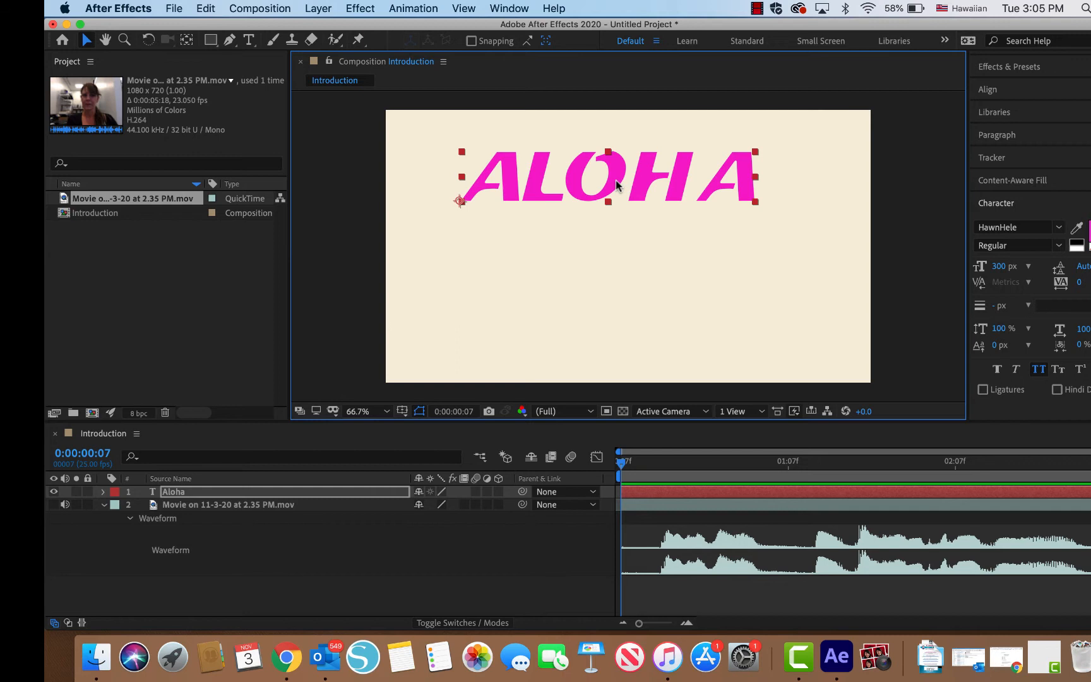
Duplicate the Aloha text layer and replace the copy's text with "o"
{"action": "left_click", "coordinate": [636, 498]}
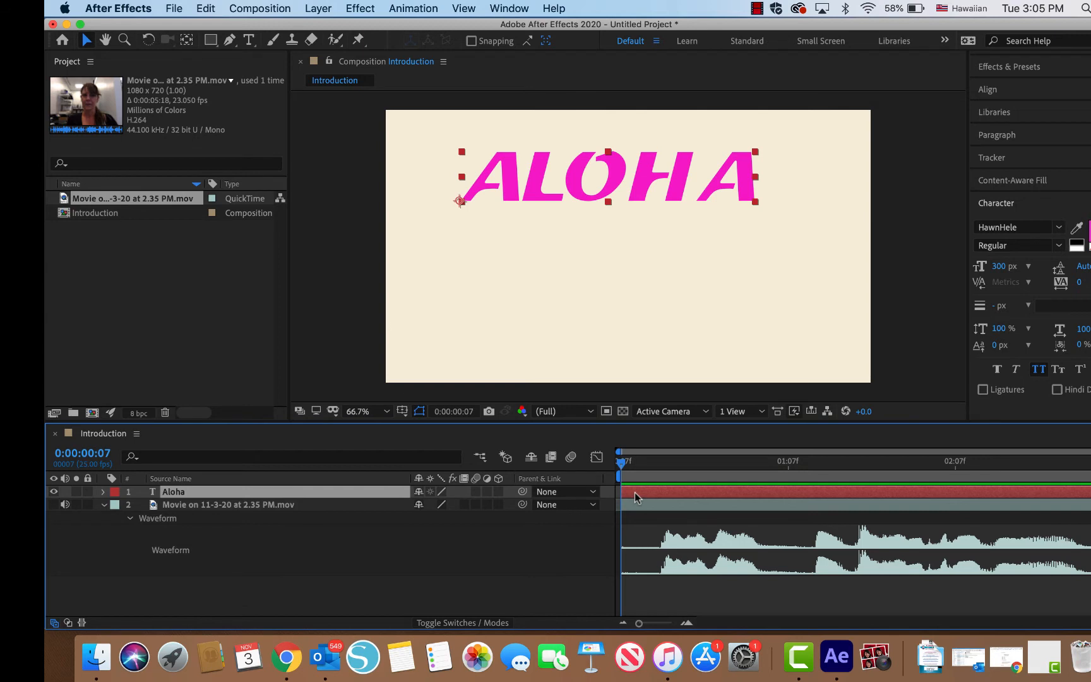
{"action": "key", "text": "super+d"}
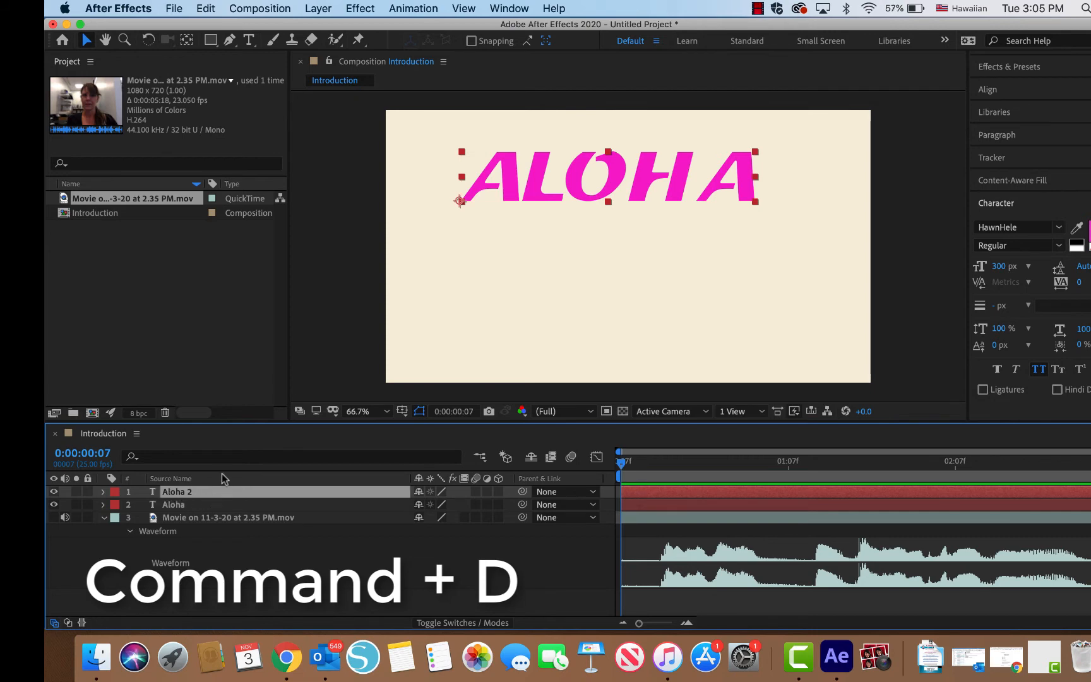
{"action": "double_click", "coordinate": [513, 180]}
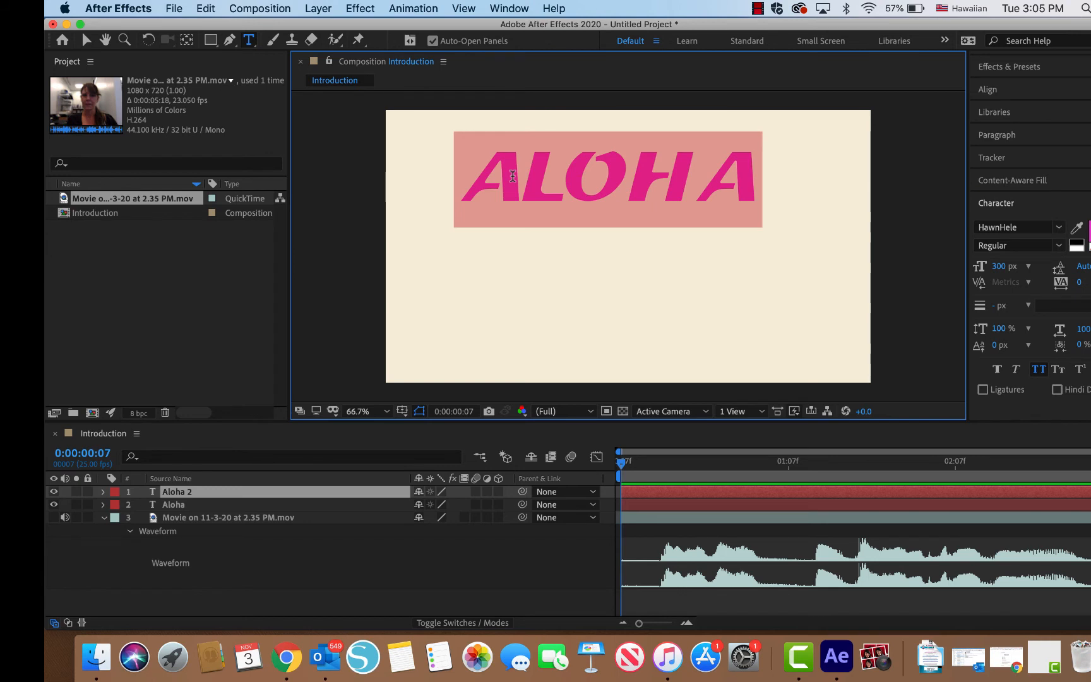
{"action": "type", "text": "o"}
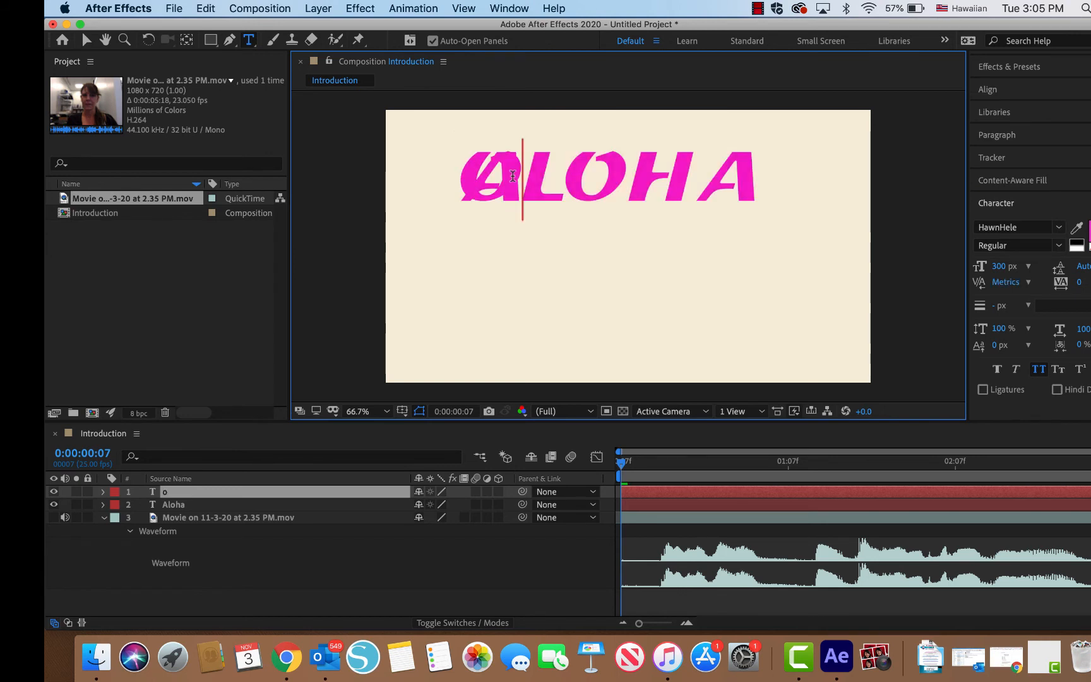
Duplicate the "o" text layer and replace the copy's text with the speaker's first name
{"action": "left_click", "coordinate": [642, 492]}
{"action": "key", "text": "super+d"}
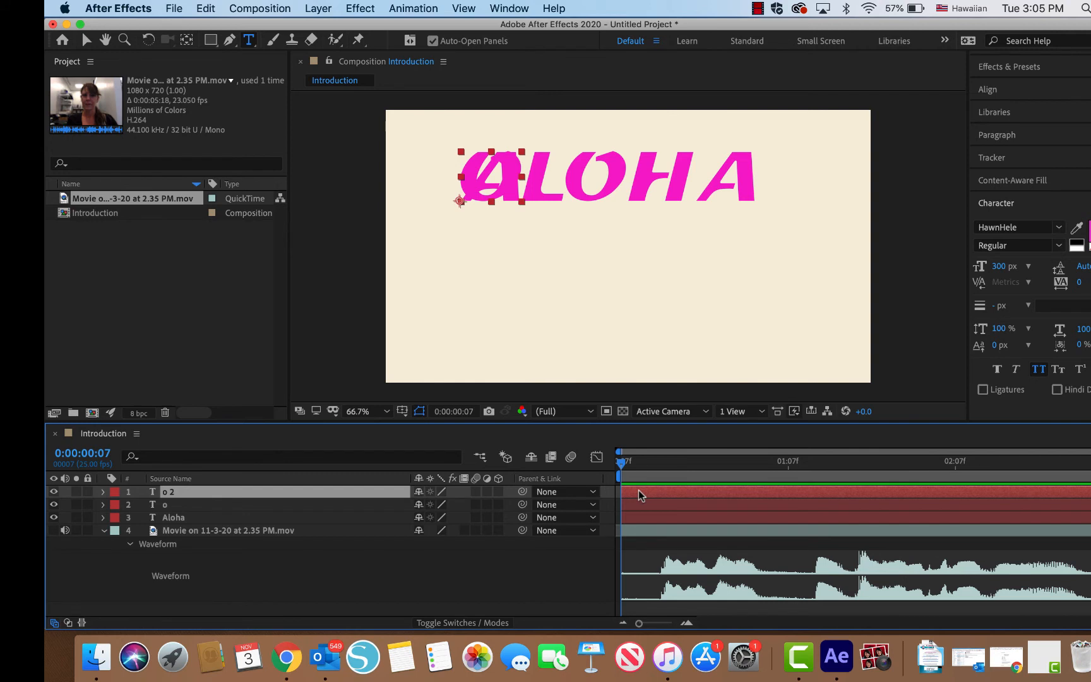
{"action": "key", "text": "n"}
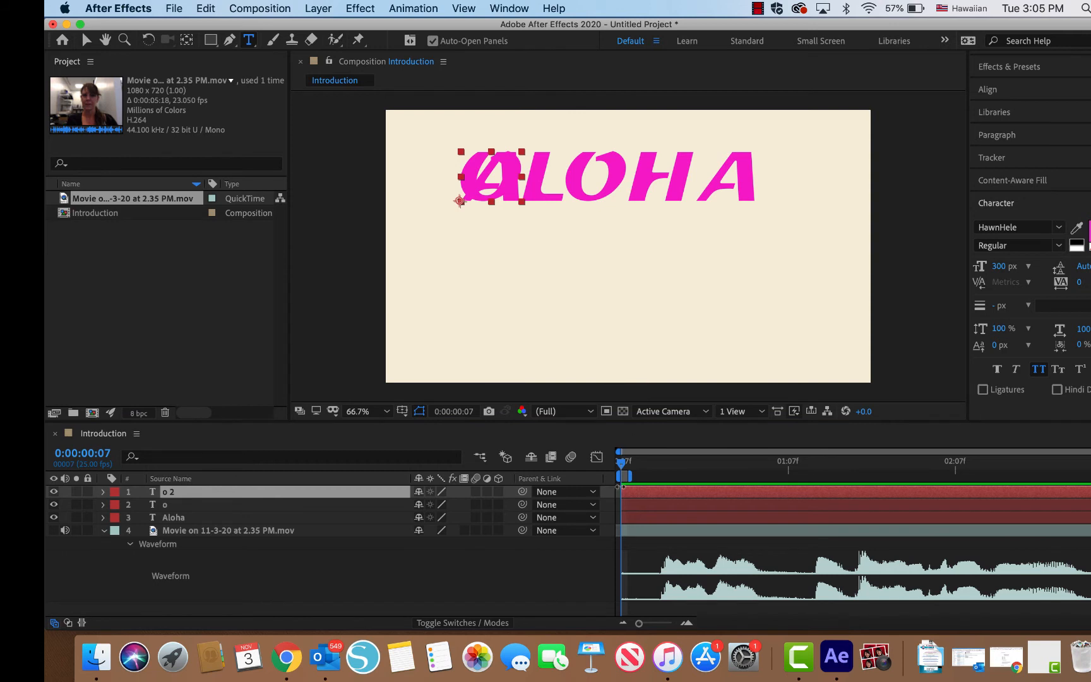
{"action": "left_click", "coordinate": [632, 505]}
{"action": "left_click", "coordinate": [631, 492]}
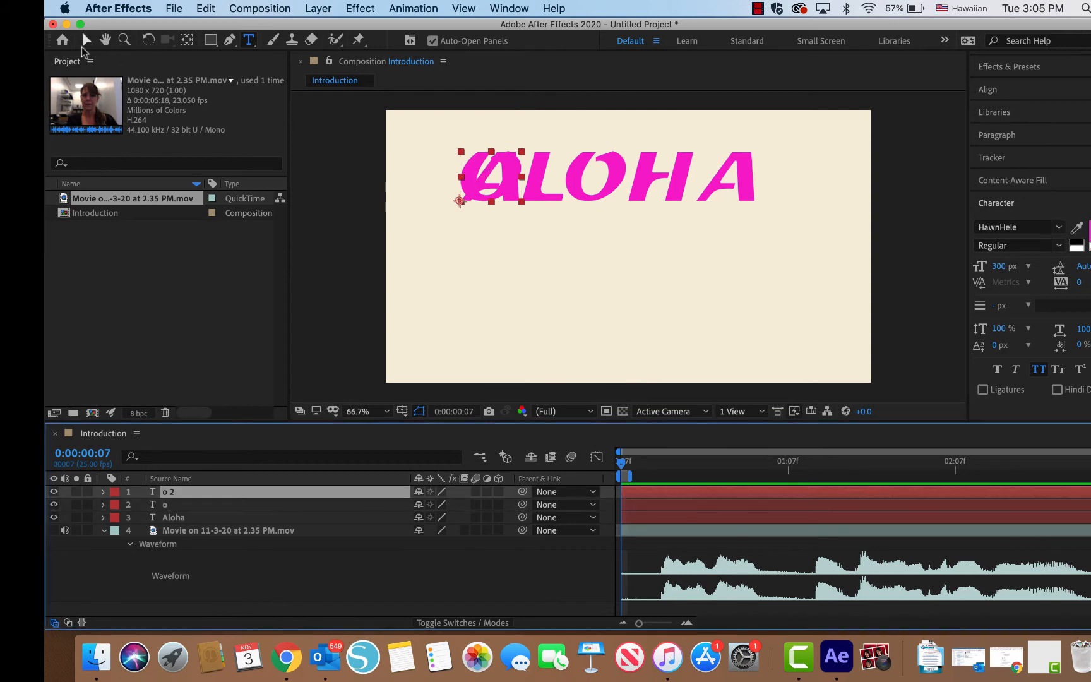
{"action": "left_click", "coordinate": [86, 40]}
{"action": "left_click", "coordinate": [469, 182]}
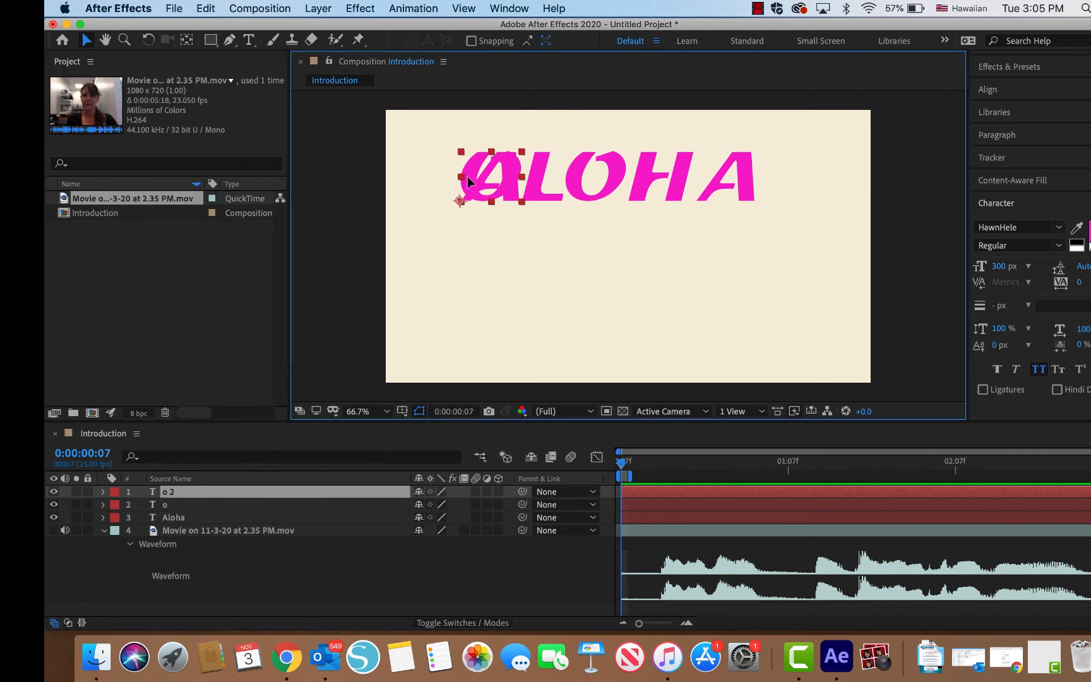
{"action": "double_click", "coordinate": [468, 182]}
{"action": "type", "text": "Ellen"}
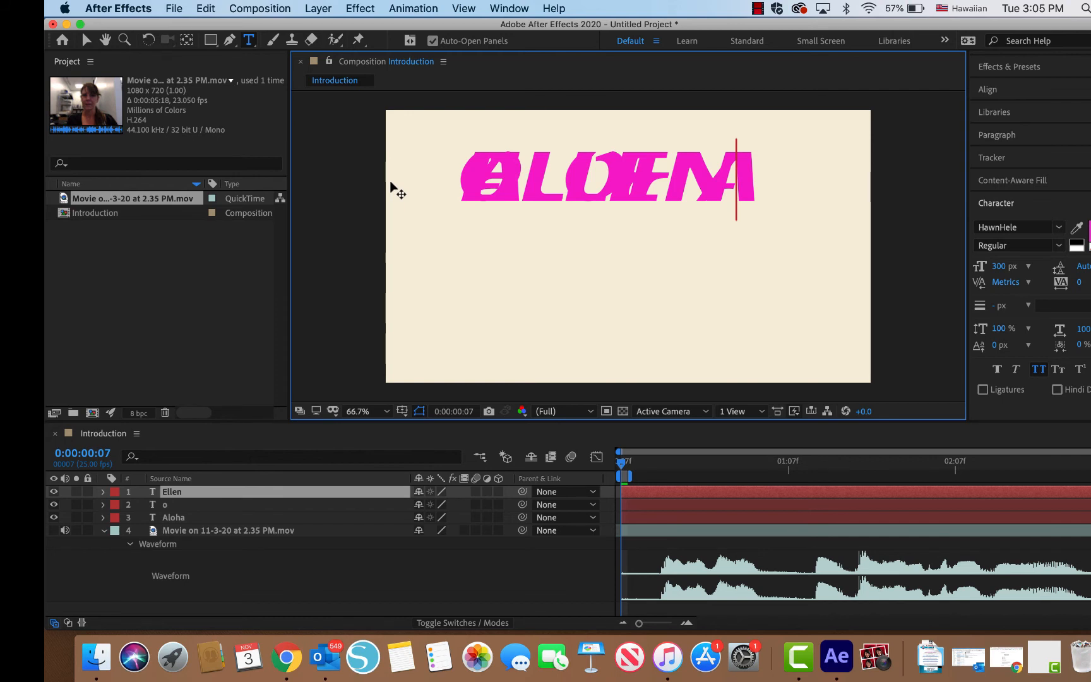
{"action": "left_click", "coordinate": [642, 493]}
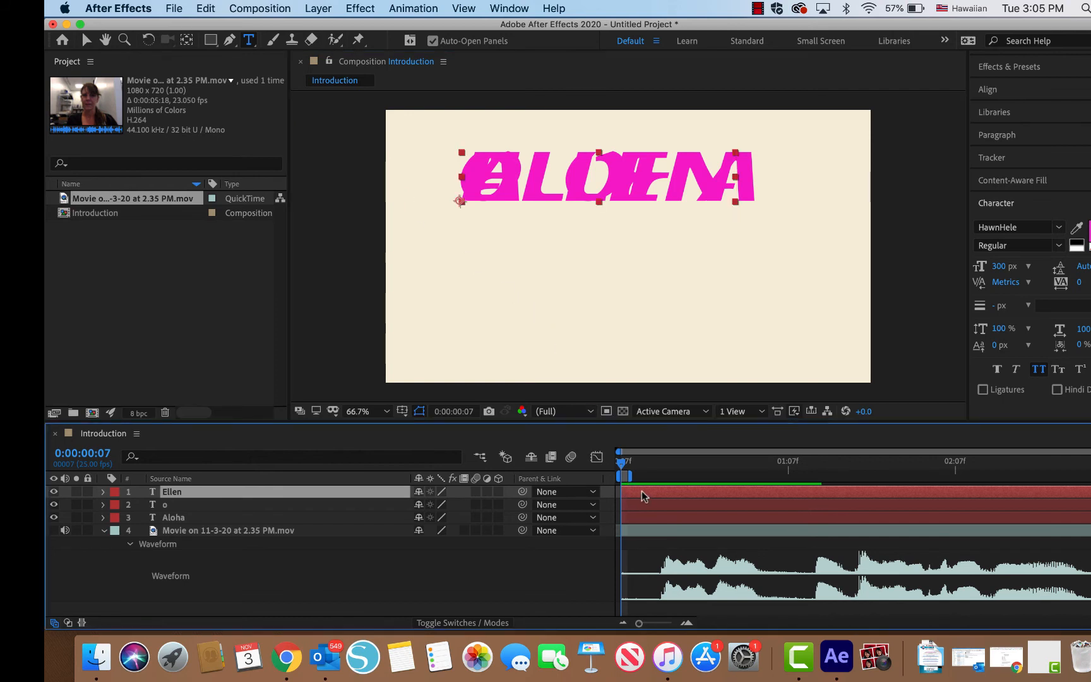
Duplicate the text layer holding the speaker's first name and replace the copy's text with "Ko'u"
{"action": "key", "text": "super+d"}
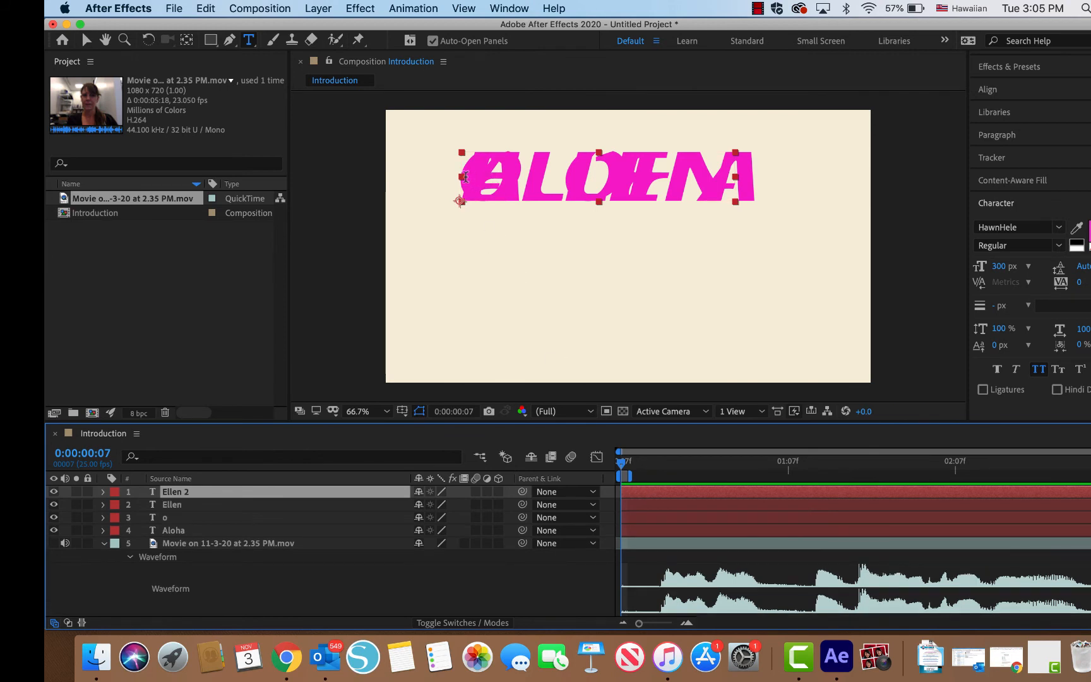
{"action": "left_click", "coordinate": [86, 41]}
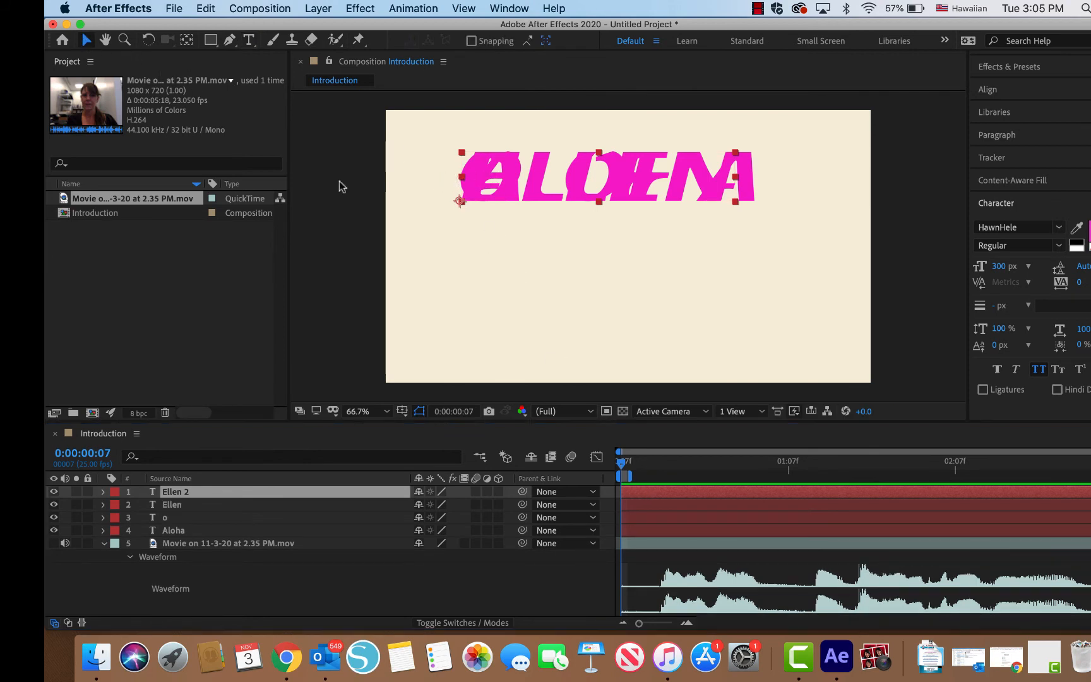
{"action": "double_click", "coordinate": [473, 180]}
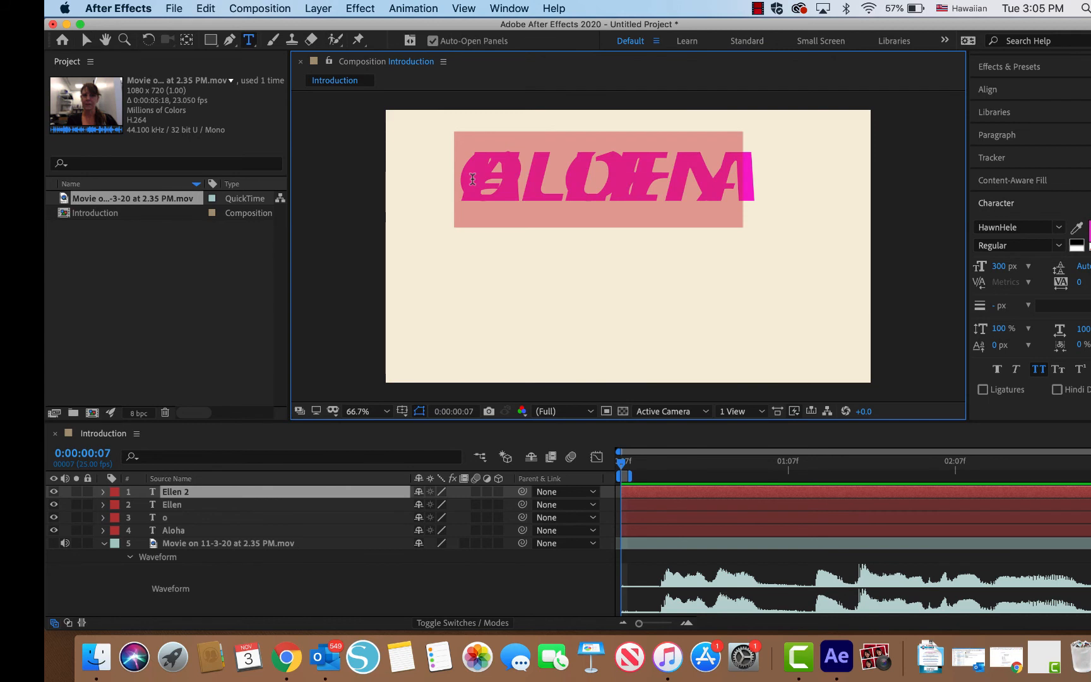
{"action": "type", "text": "Ko"}
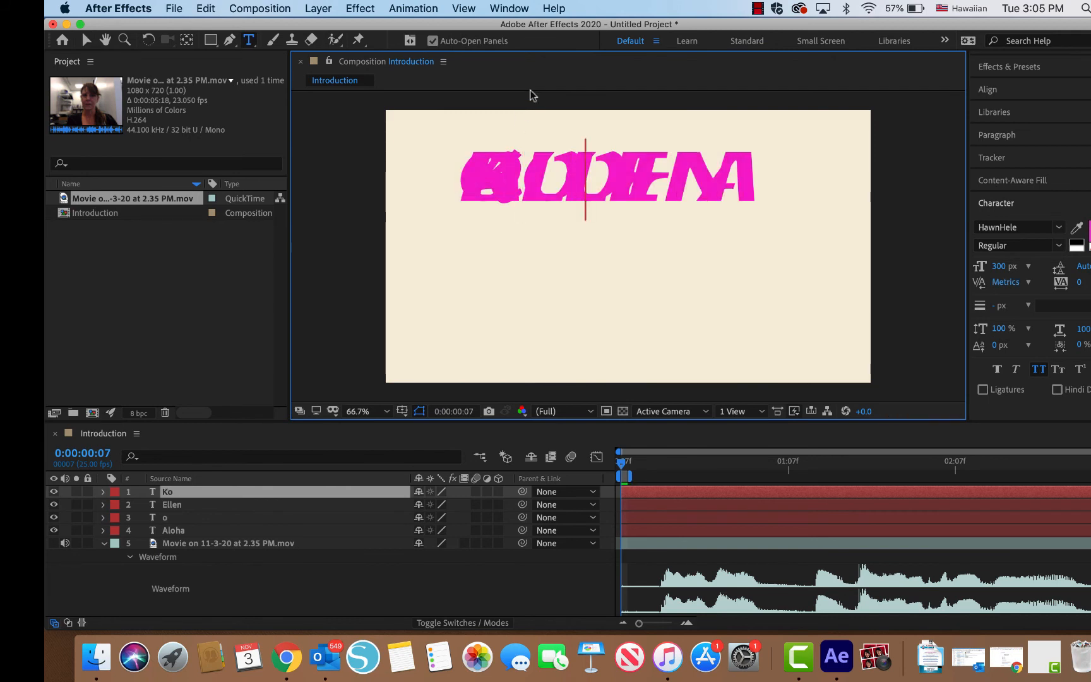
{"action": "type", "text": "'u"}
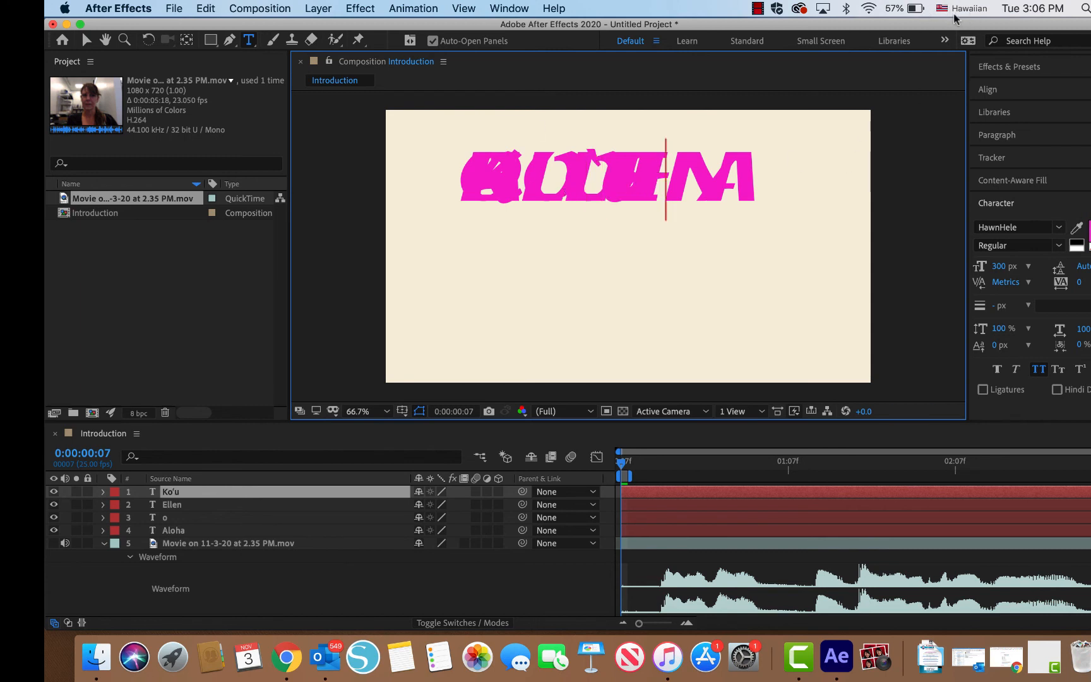
{"action": "left_click", "coordinate": [641, 492]}
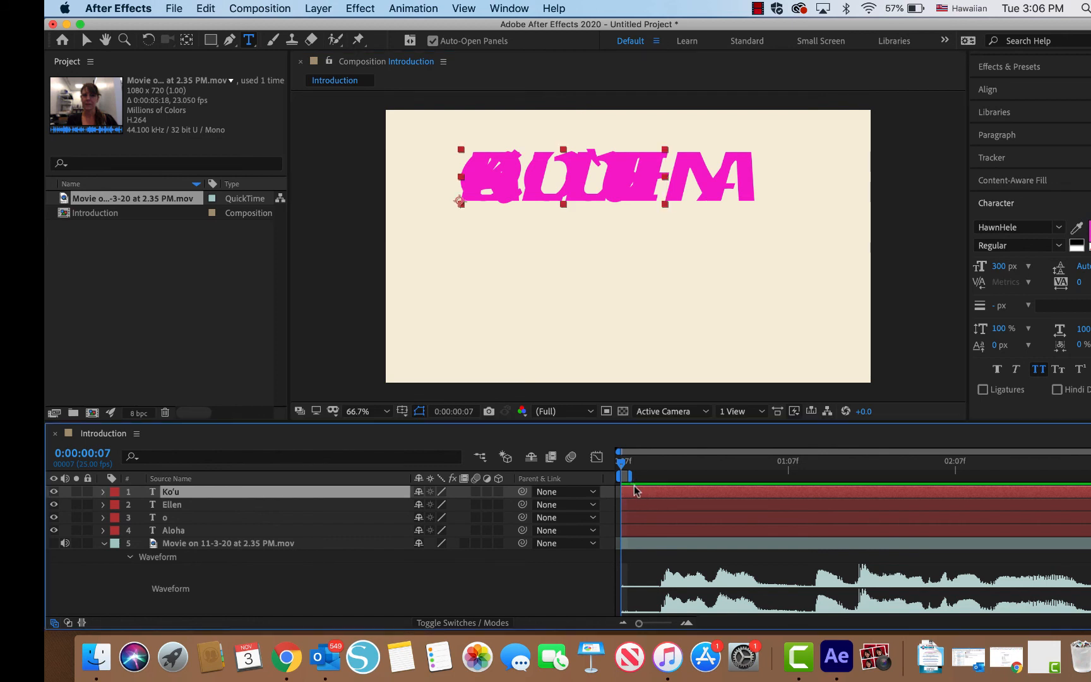
Duplicate the "Ko'u" text layer and replace the copy's text with "inoa"
{"action": "key", "text": "super+d"}
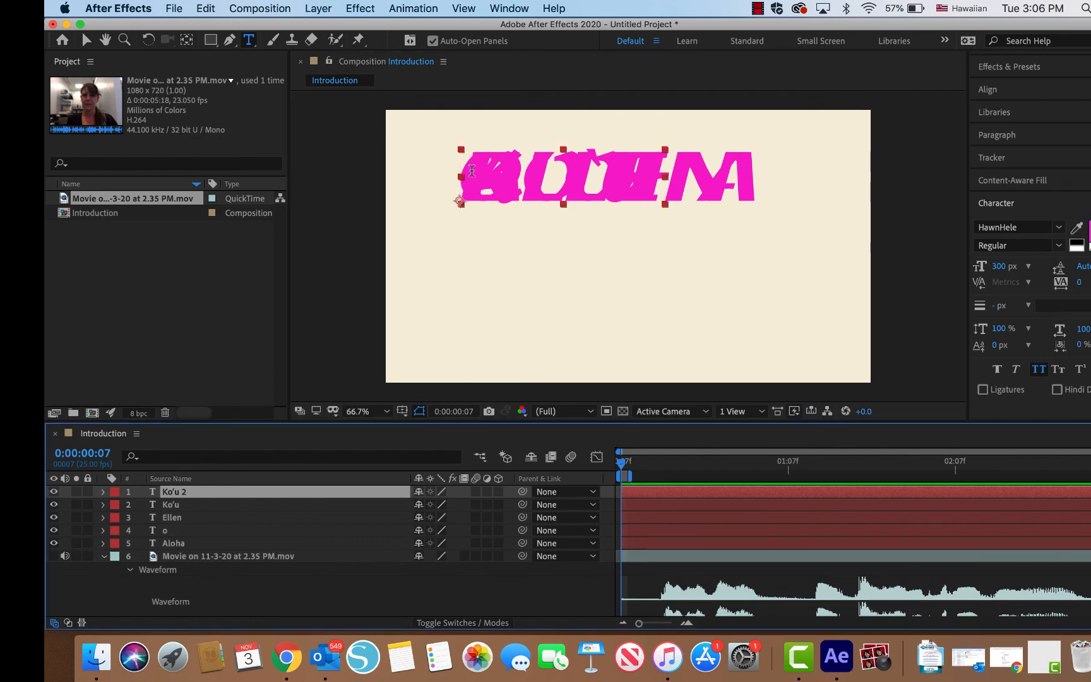
{"action": "left_click", "coordinate": [86, 40]}
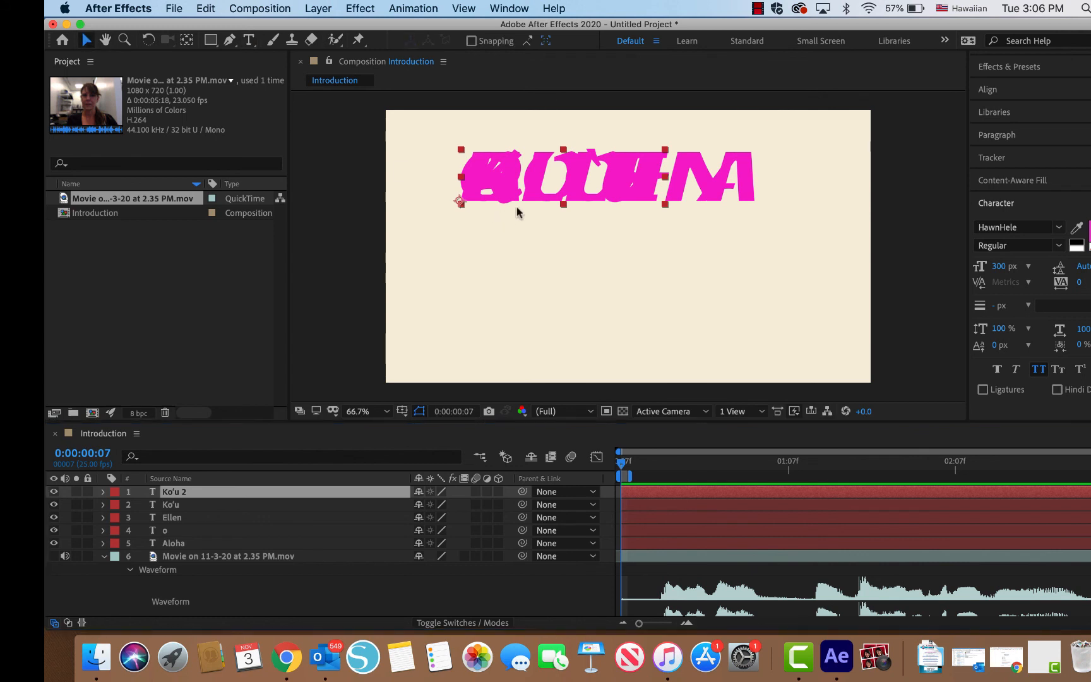
{"action": "double_click", "coordinate": [492, 176]}
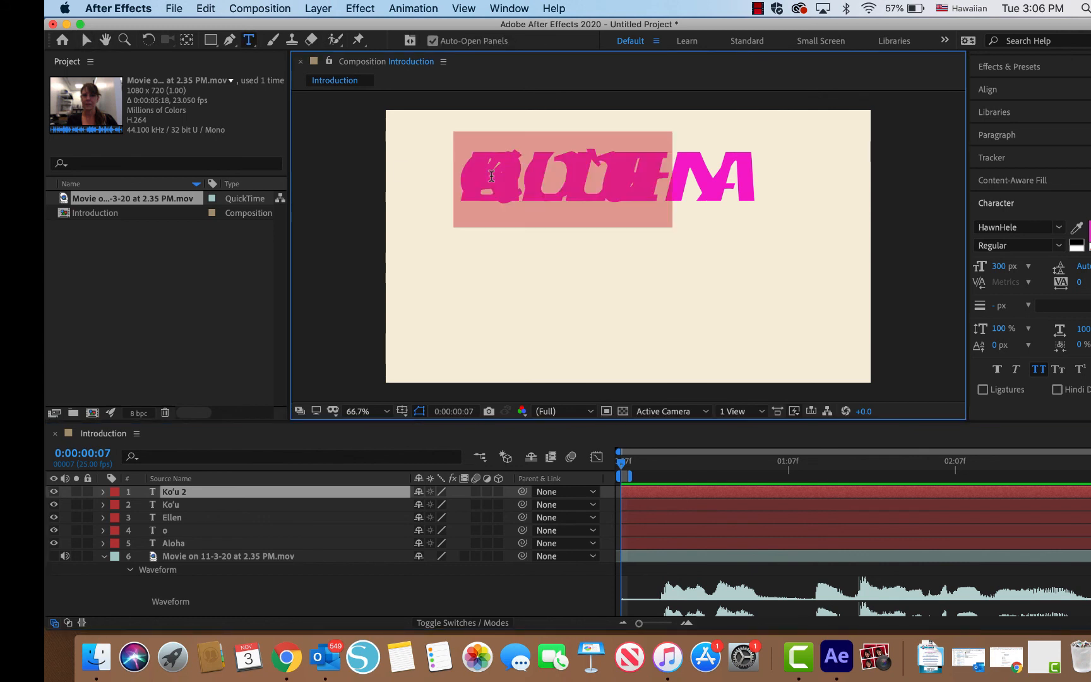
{"action": "type", "text": "inoa"}
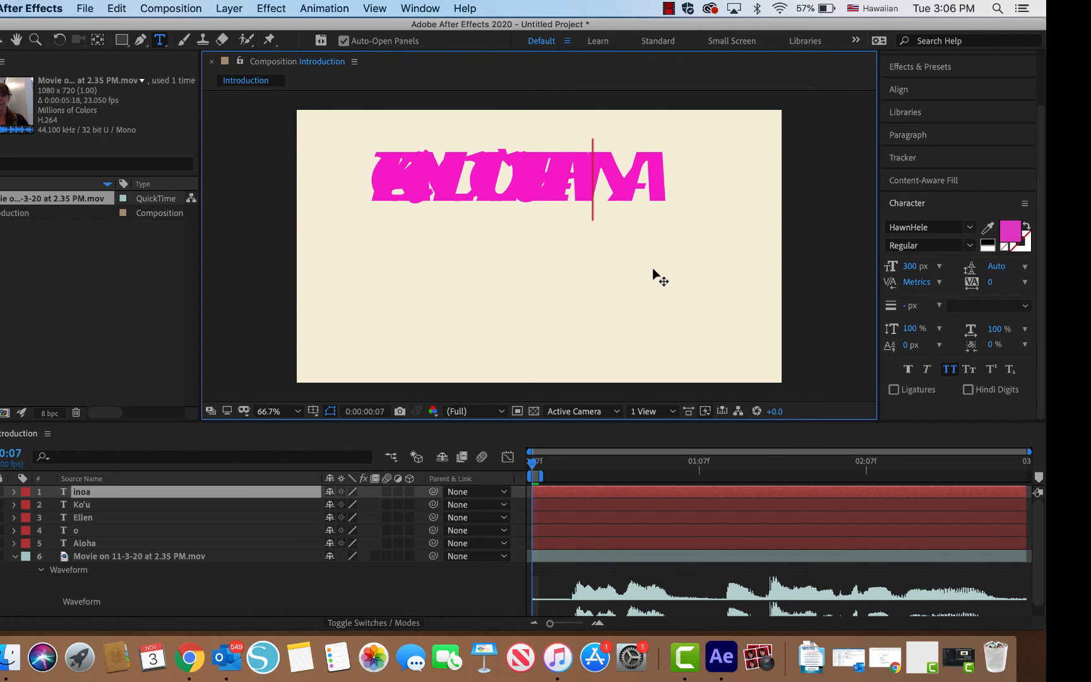
Open the fill colour picker for the "inoa" text and move its dialog clear of the character settings
{"action": "left_click", "coordinate": [1011, 230]}
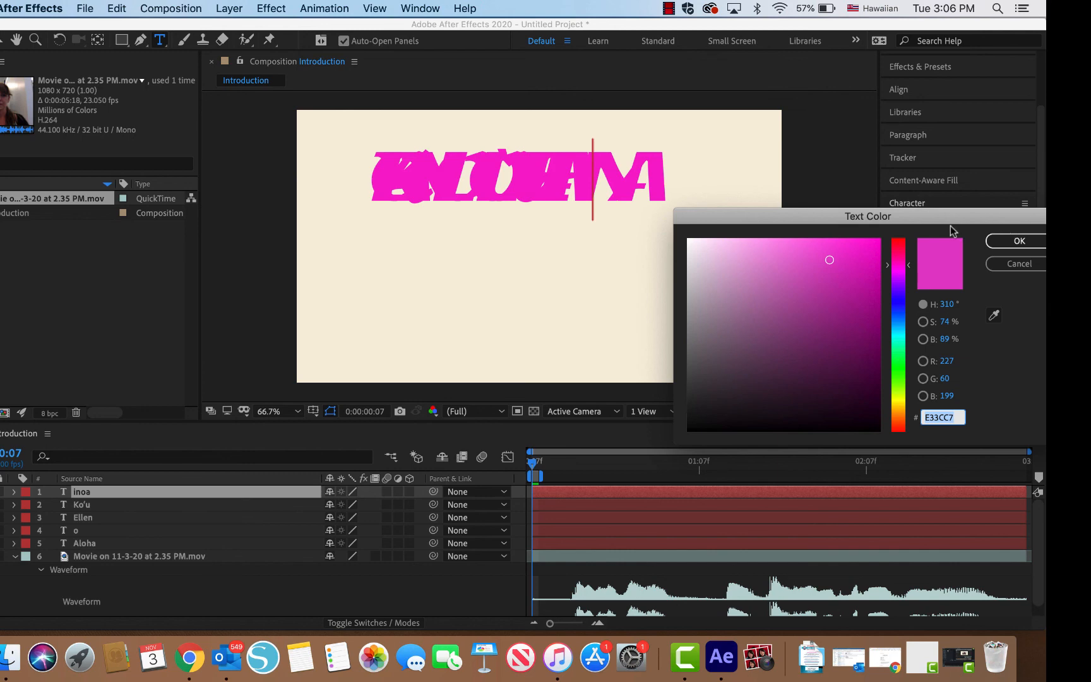
{"action": "left_click", "coordinate": [932, 213]}
{"action": "left_click_drag", "start_coordinate": [858, 216], "coordinate": [779, 117]}
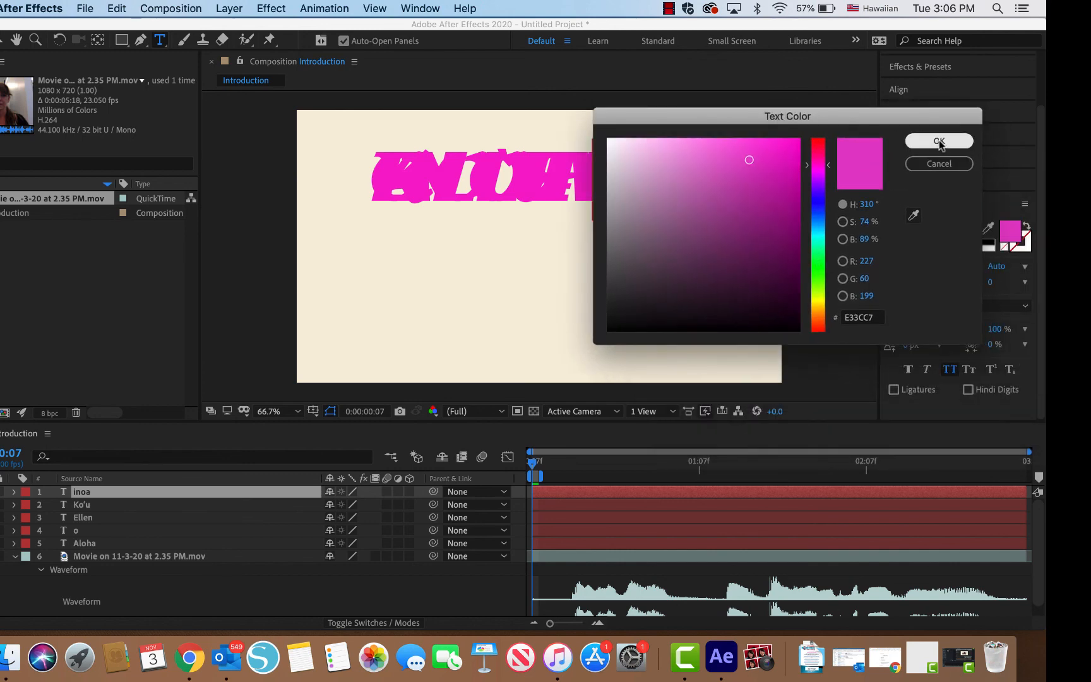